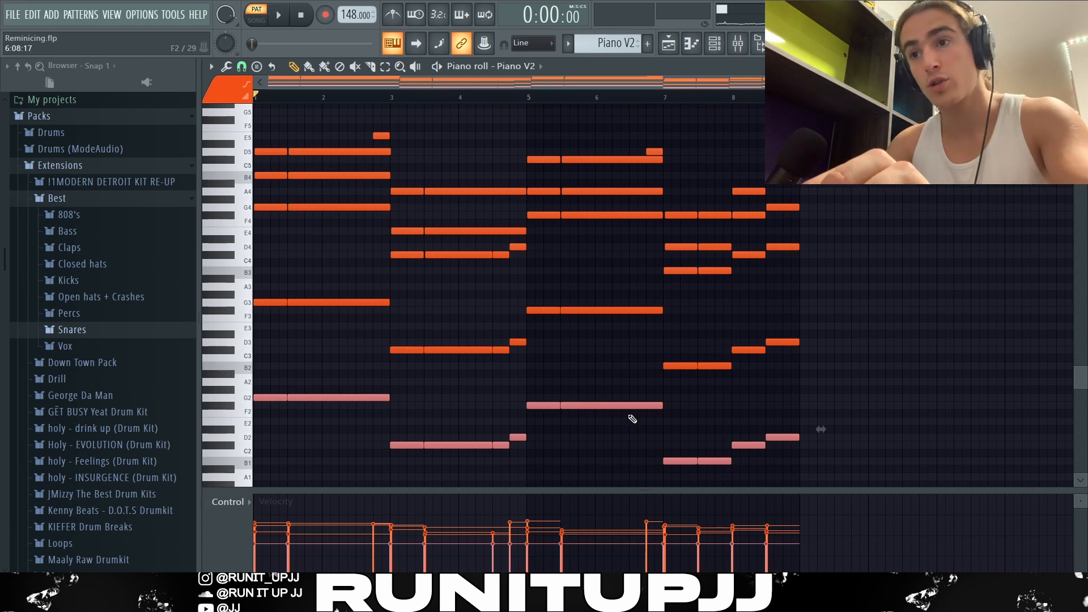
# Shift the selected bass notes of the Piano V2 chords up two octaves and back down, and clear the selection.
pyautogui.hotkey('ctrl', 'Up')
pyautogui.hotkey('ctrl', 'Up')
pyautogui.hotkey('ctrl', 'Down')
pyautogui.hotkey('ctrl', 'Down')
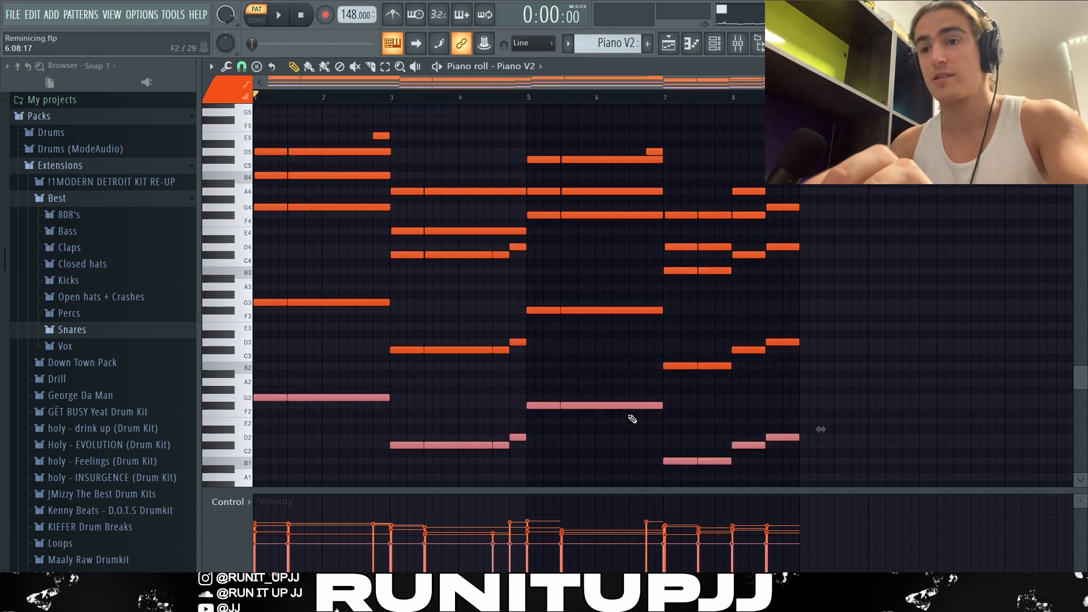
pyautogui.keyDown('ctrl'); pyautogui.click(632, 419); pyautogui.keyUp('ctrl')
# Highlight the first chord of Piano V2 and the short passing notes closing the second and third chords.
pyautogui.moveTo(276, 126); pyautogui.dragTo(361, 432)
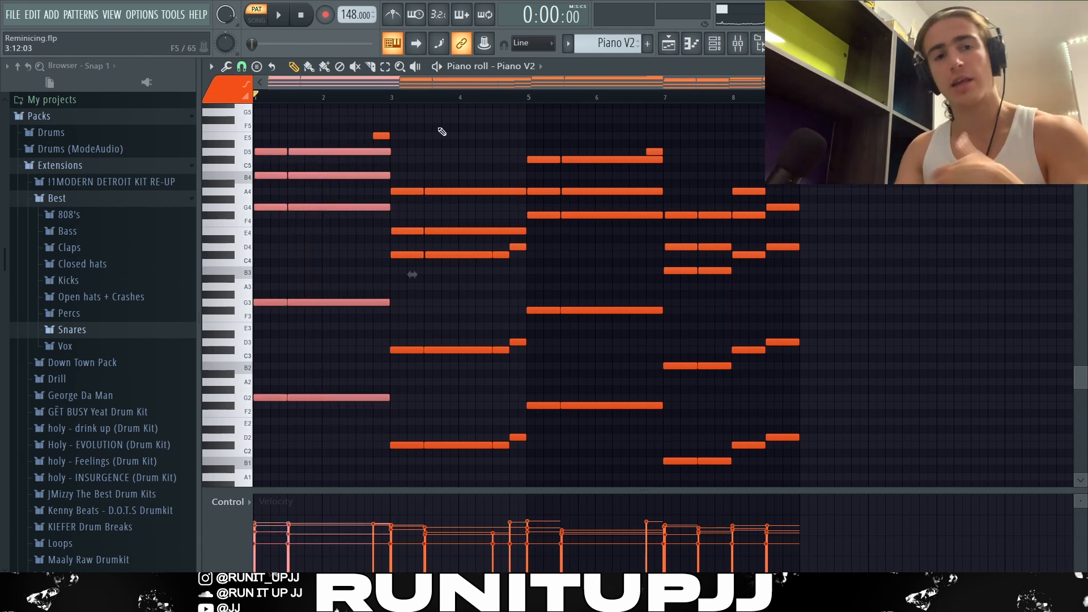
pyautogui.hotkey('ctrl', 'd')
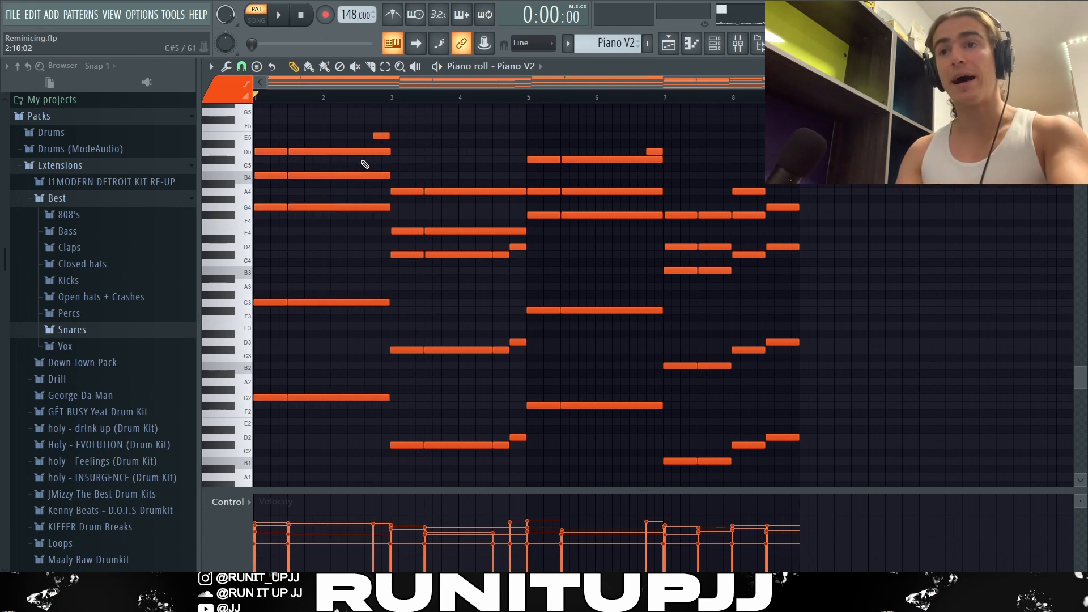
pyautogui.click(379, 136)
pyautogui.moveTo(504, 246); pyautogui.dragTo(528, 272)
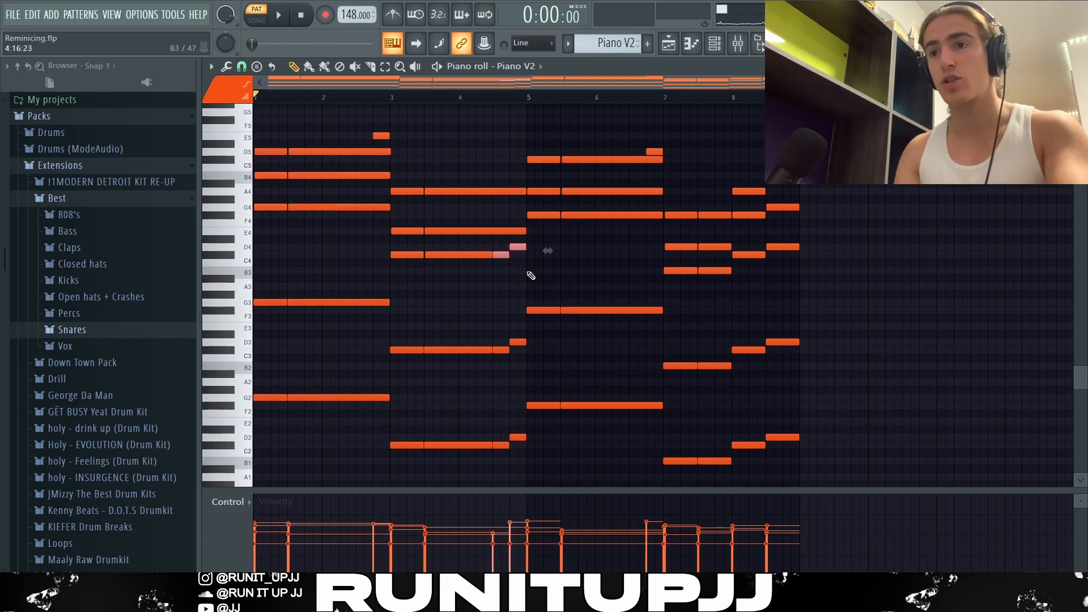
pyautogui.click(655, 151)
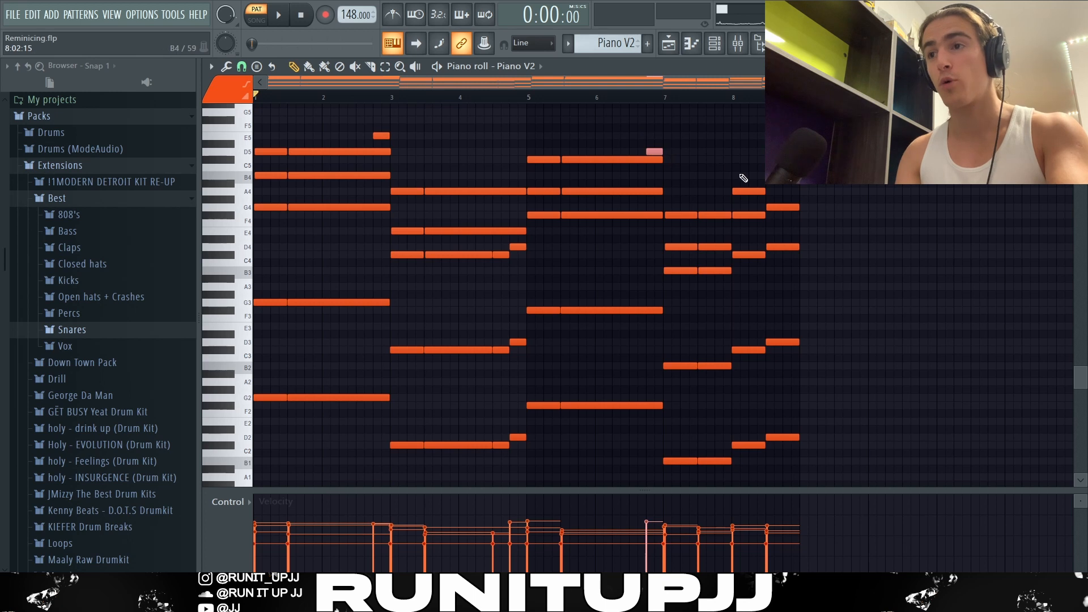
pyautogui.moveTo(677, 135); pyautogui.dragTo(637, 177)
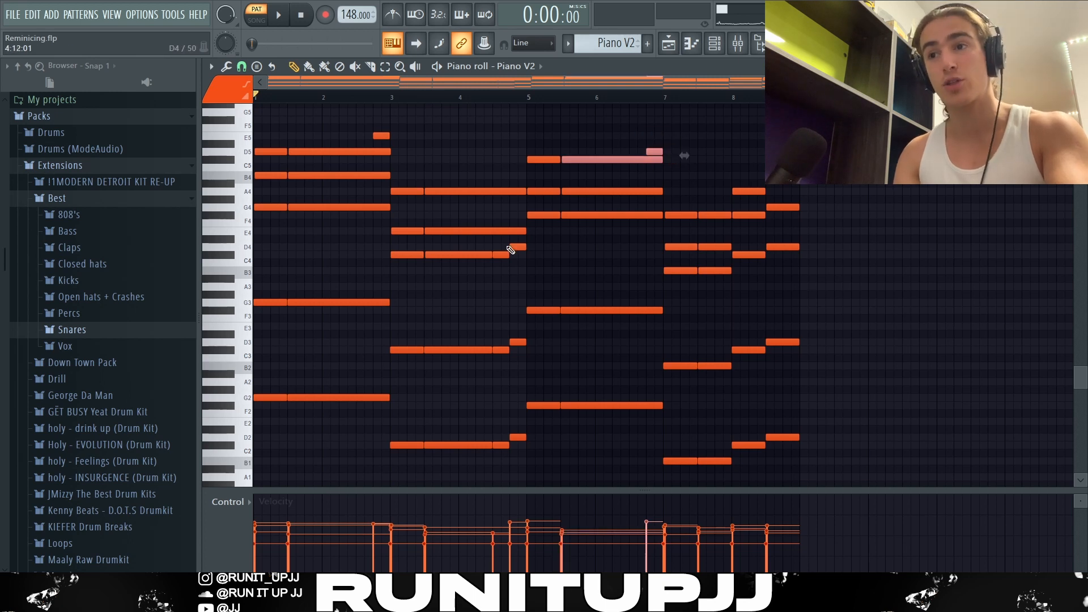
pyautogui.moveTo(506, 248); pyautogui.dragTo(531, 268)
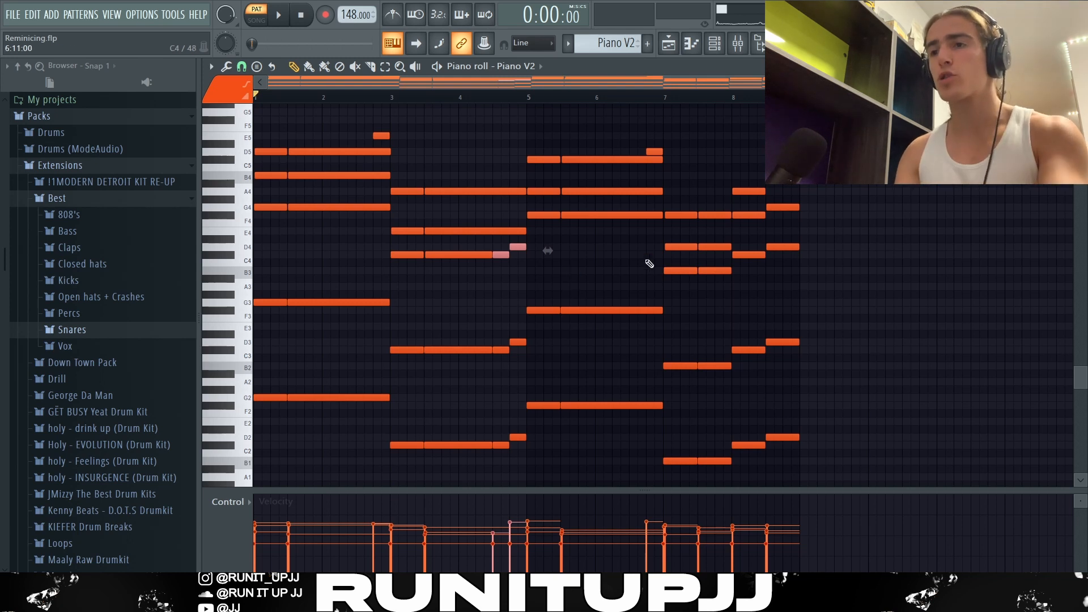
# Highlight all notes of the closing chords from bar 8 onward in Piano V2 and clear the selection.
pyautogui.click(720, 314)
pyautogui.moveTo(733, 186); pyautogui.dragTo(871, 473)
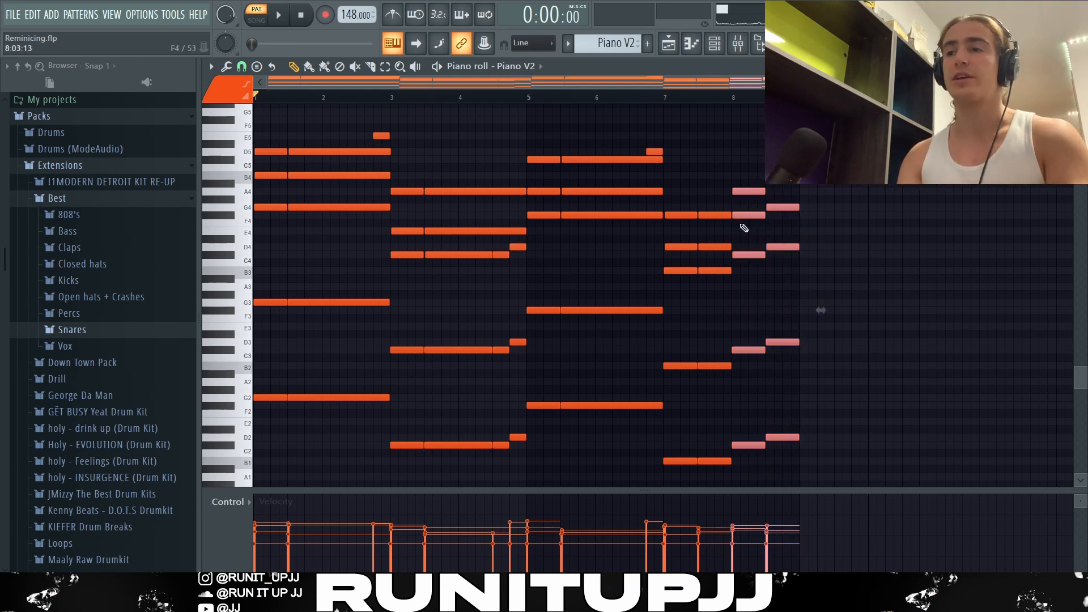
pyautogui.click(867, 370)
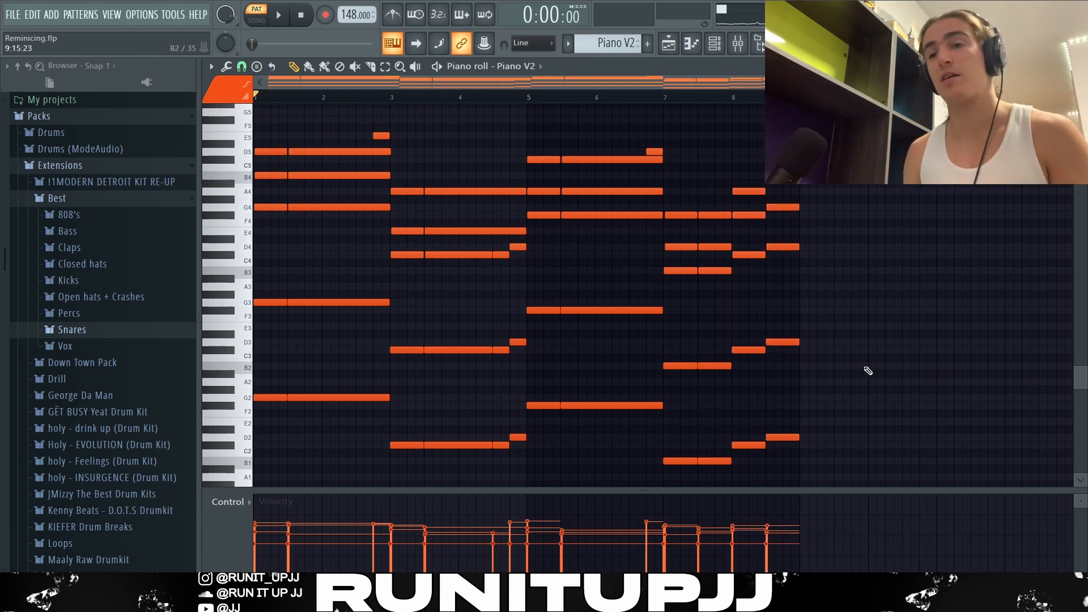
# Play back the Piano V2 chord pattern and highlight the upper notes of the second chord in bars 3 and 4.
pyautogui.press('space')
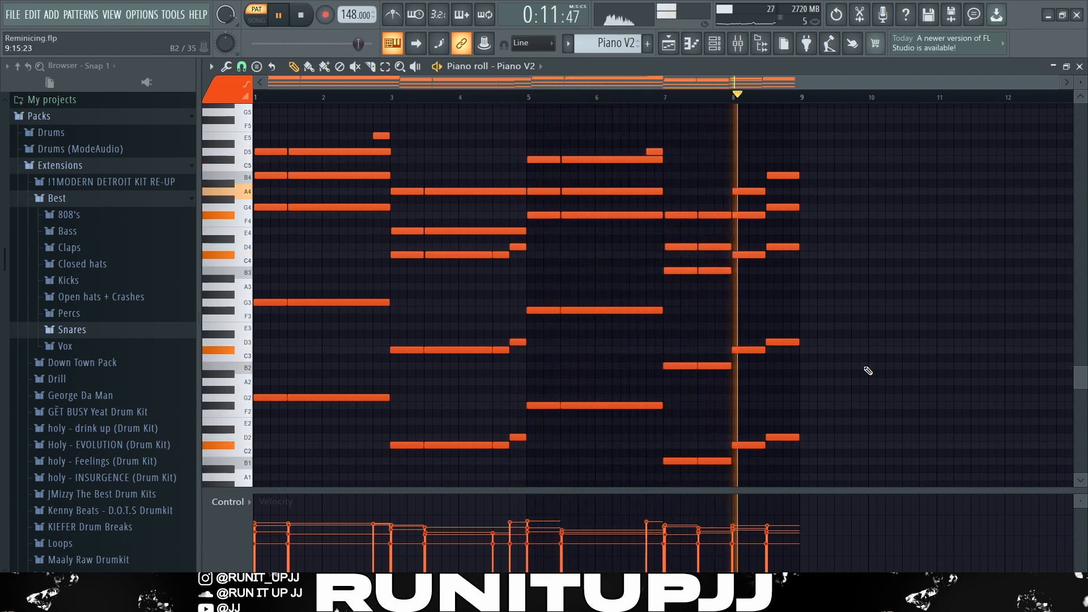
pyautogui.press('space')
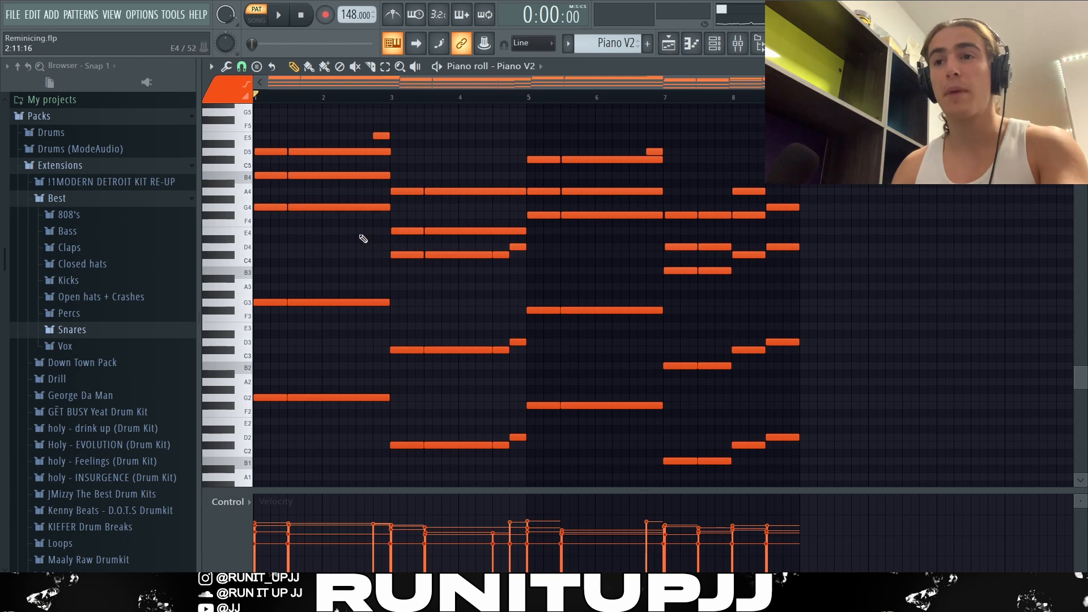
pyautogui.moveTo(402, 180); pyautogui.dragTo(485, 284)
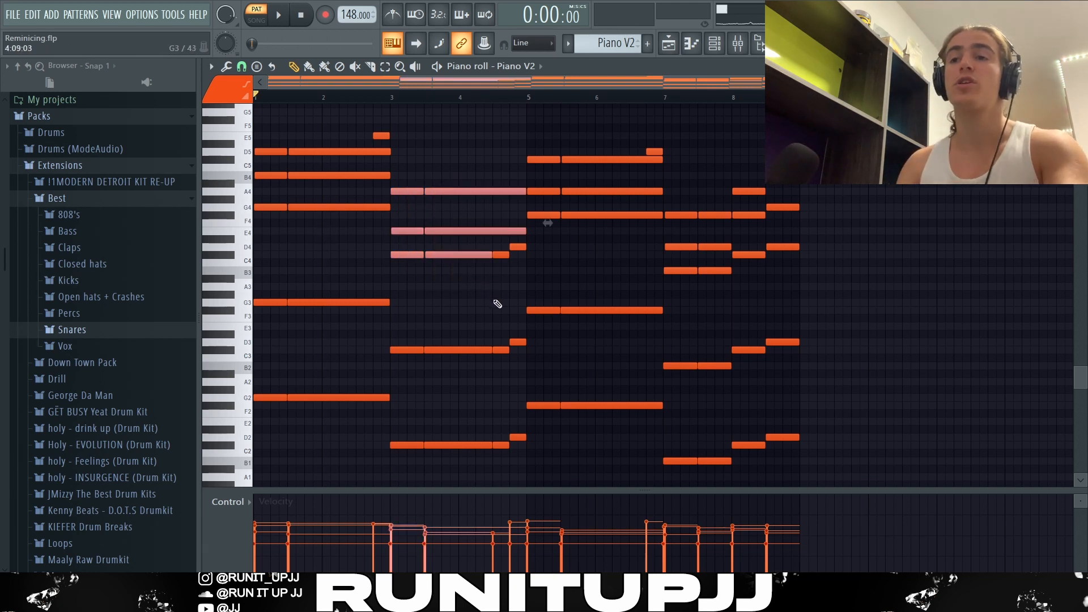
pyautogui.keyDown('ctrl'); pyautogui.click(497, 303); pyautogui.keyUp('ctrl')
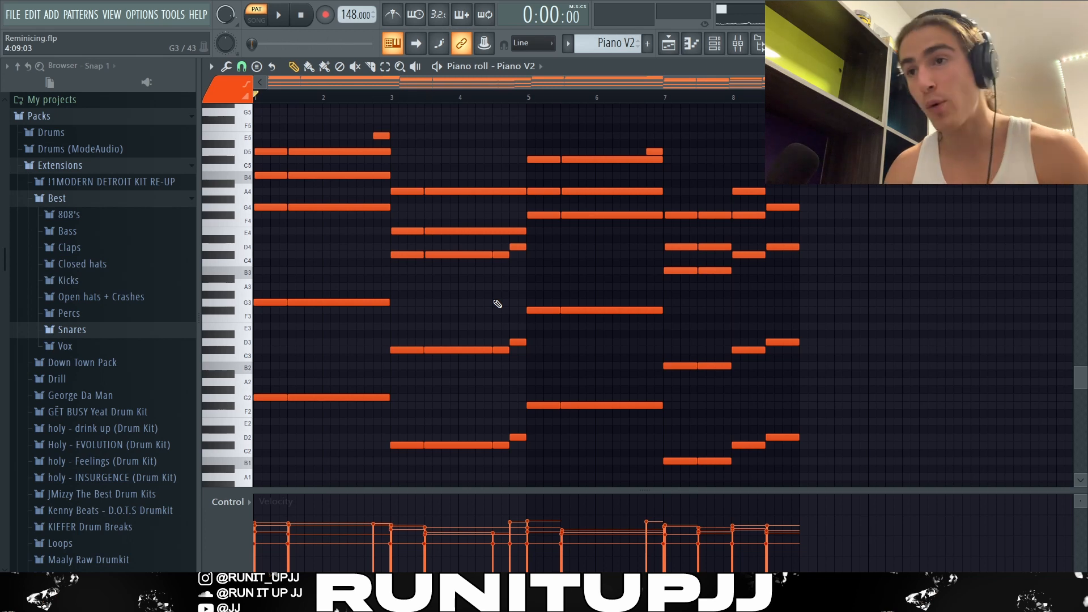
# Open the strumizer and the randomizer for the Piano V2 chords and close both without accepting.
pyautogui.hotkey('alt', 's')
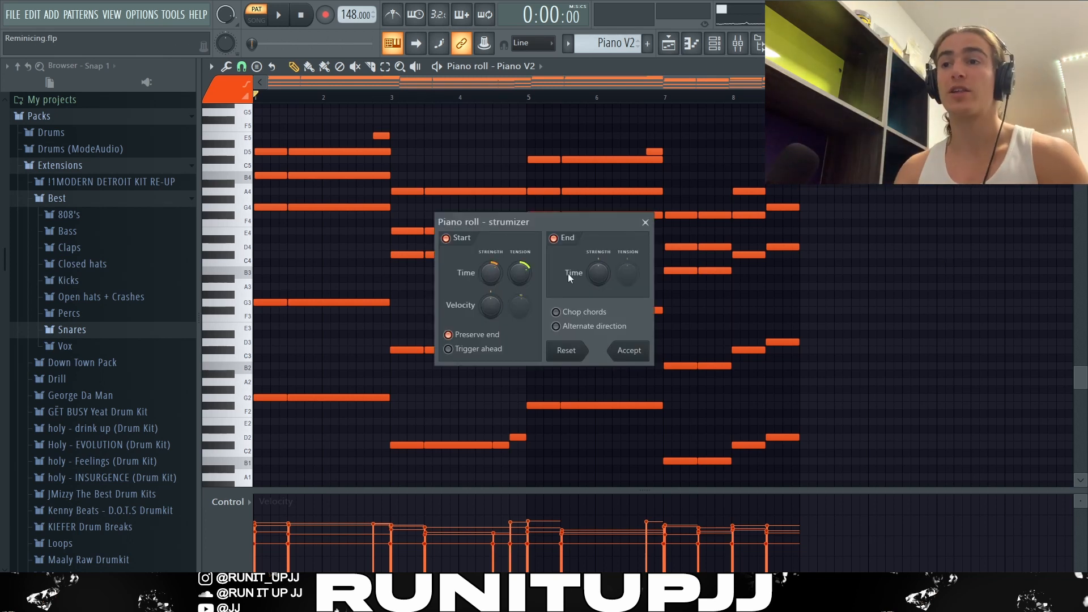
pyautogui.press('Escape')
pyautogui.hotkey('alt', 'r')
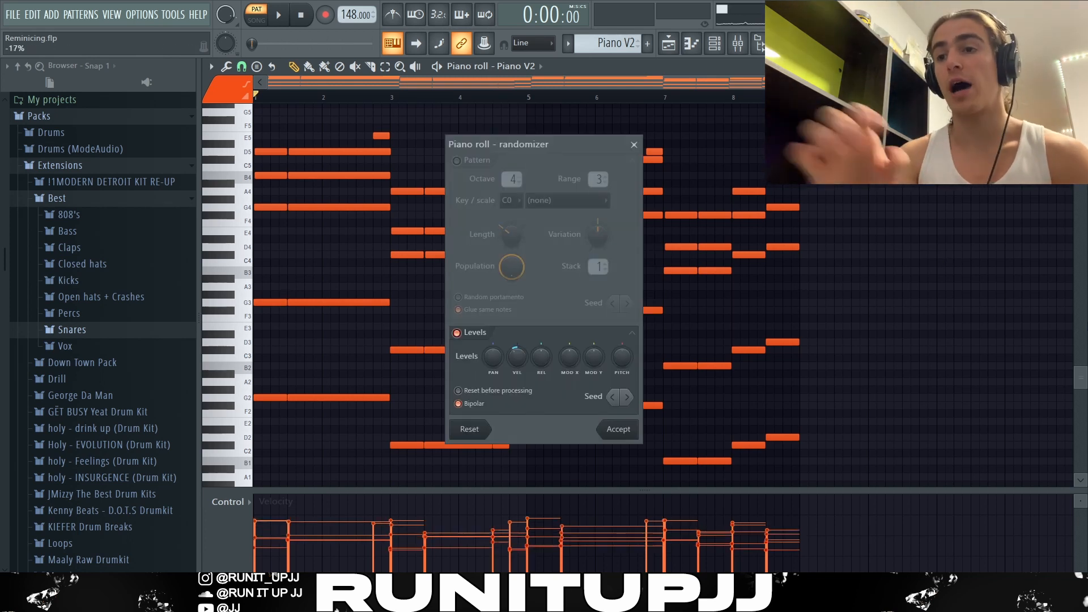
pyautogui.click(634, 144)
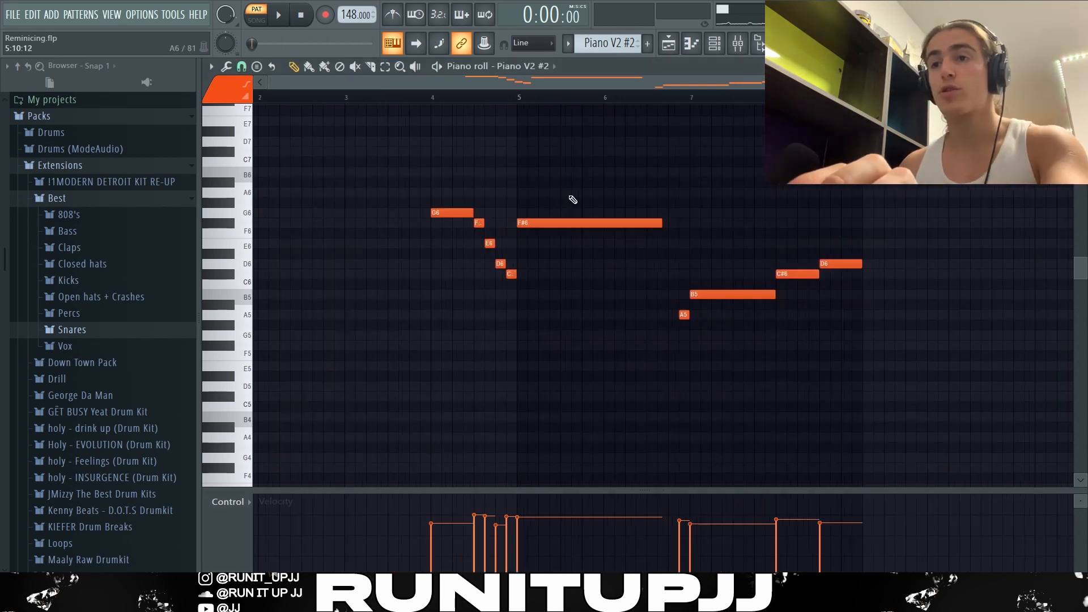
# Highlight the Piano V2 #2 melody and its opening phrase, play the pattern back, and close its ValhallaVintageVerb window.
pyautogui.scroll(-1, 572, 200)
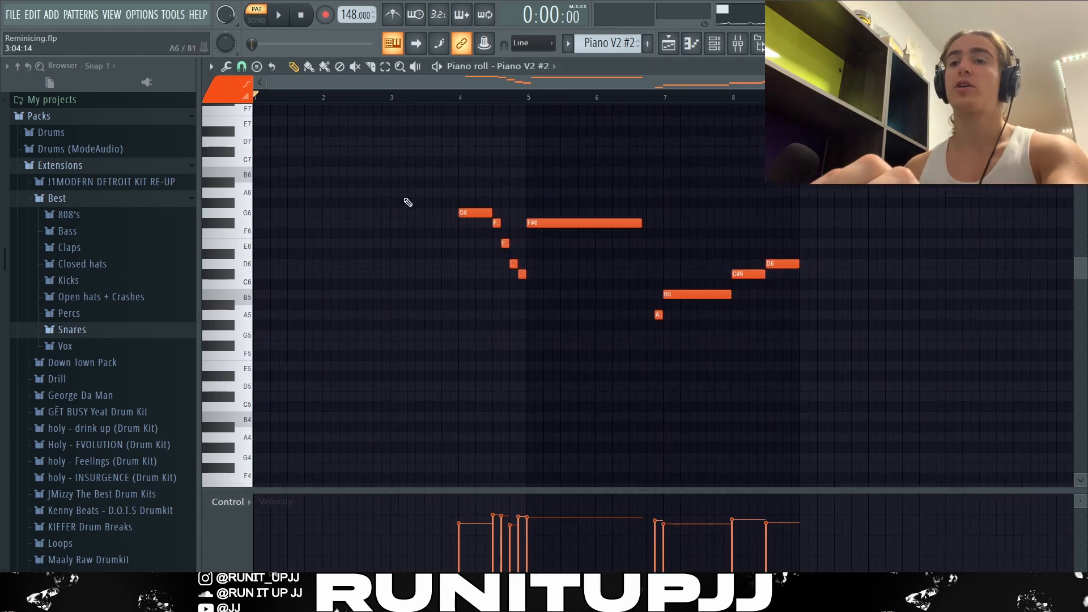
pyautogui.moveTo(394, 168); pyautogui.dragTo(949, 389)
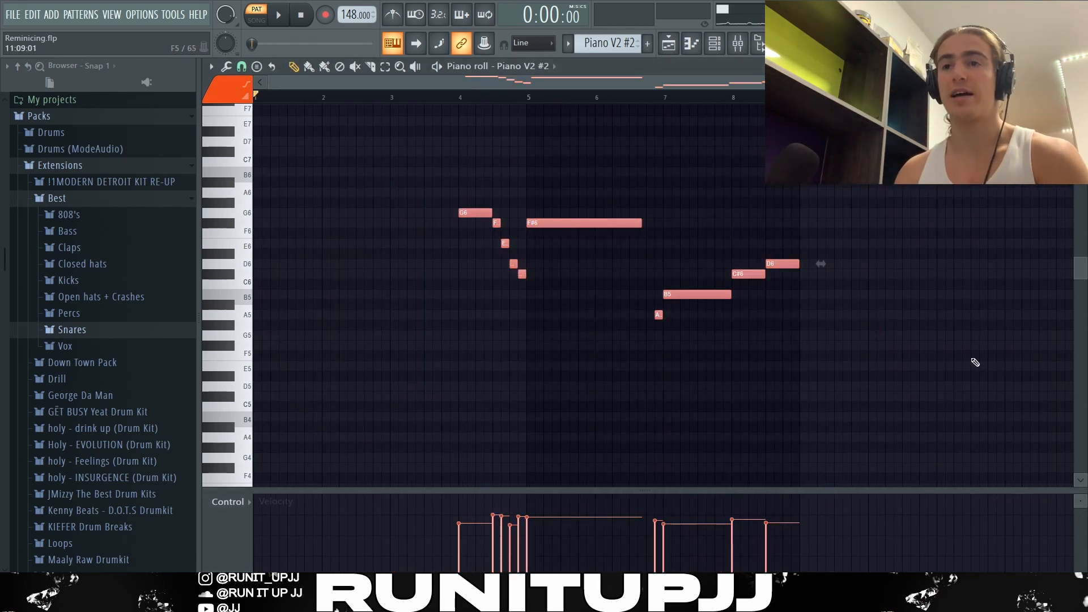
pyautogui.moveTo(452, 206); pyautogui.dragTo(562, 308)
pyautogui.click(561, 308)
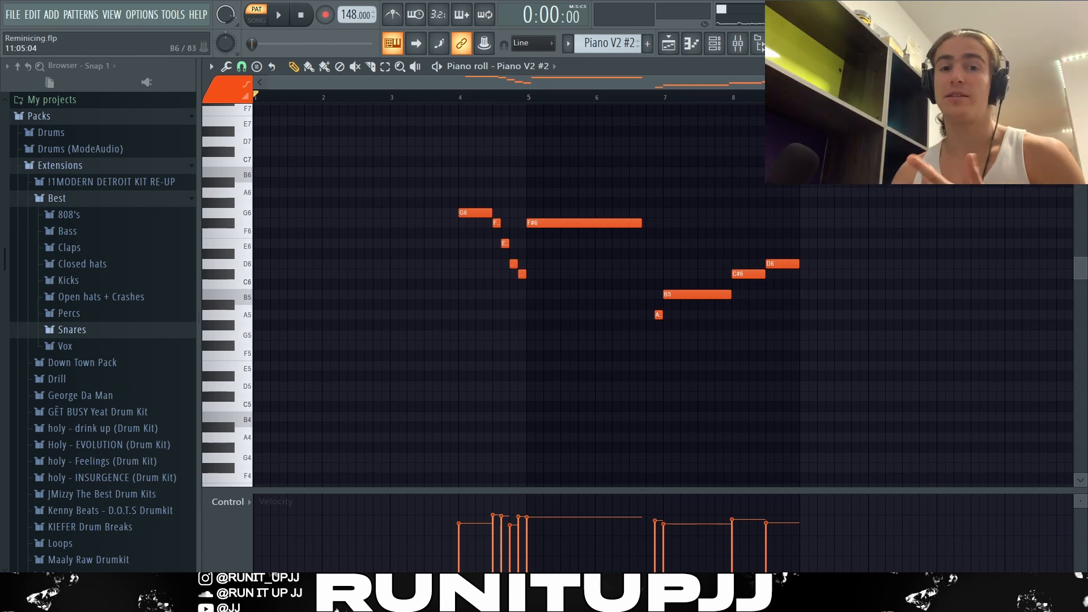
pyautogui.press('space')
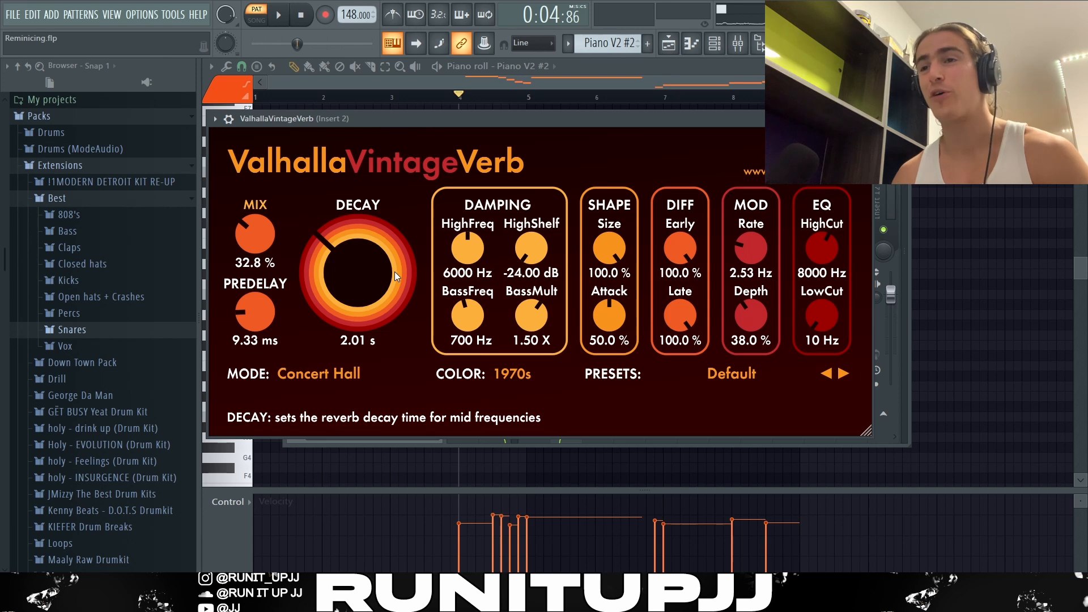
pyautogui.press('Escape')
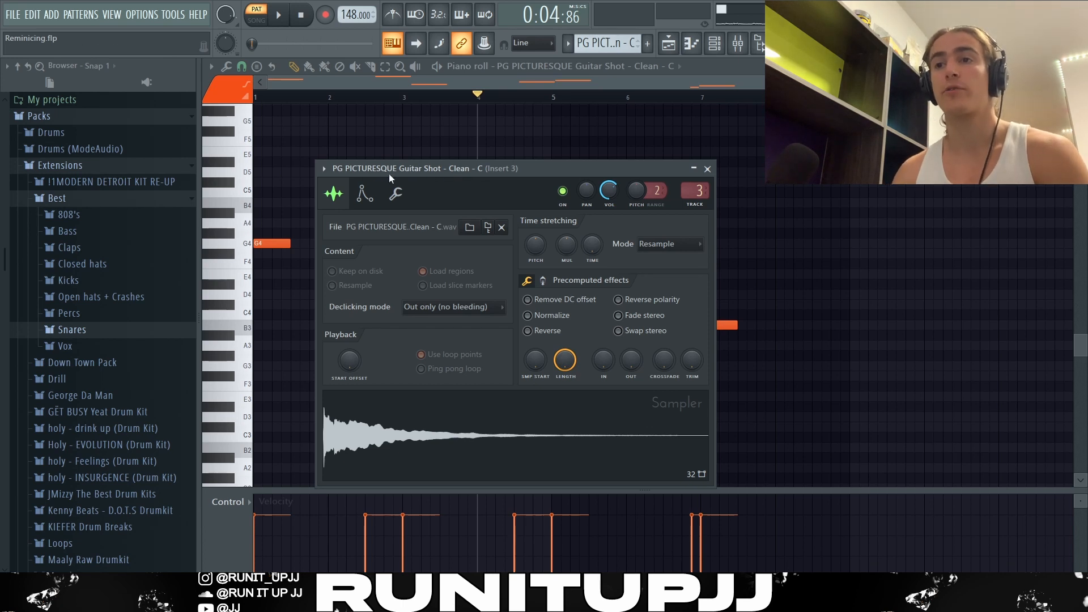
# Close the PG PICTURESQUE guitar shot's sampler window, highlight all notes of its pattern and deselect them.
pyautogui.click(707, 168)
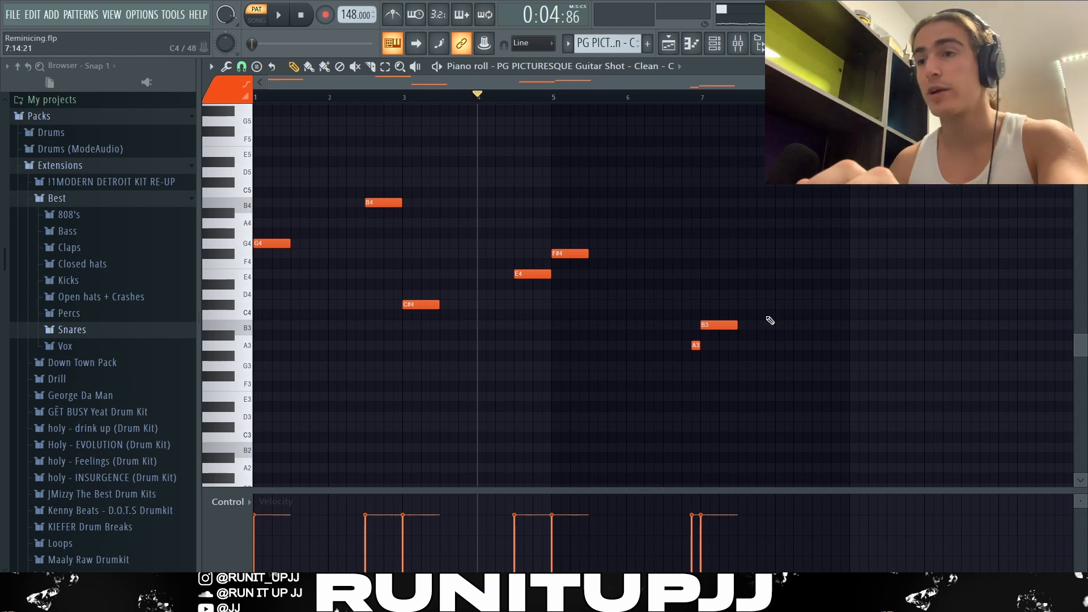
pyautogui.hotkey('ctrl', 'a')
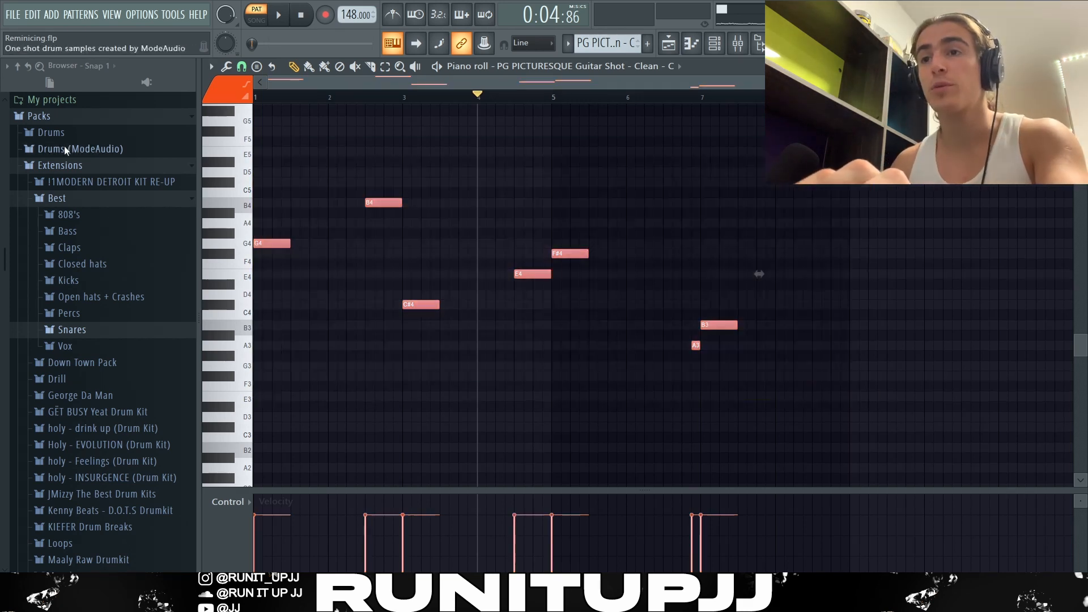
pyautogui.hotkey('ctrl', 'd')
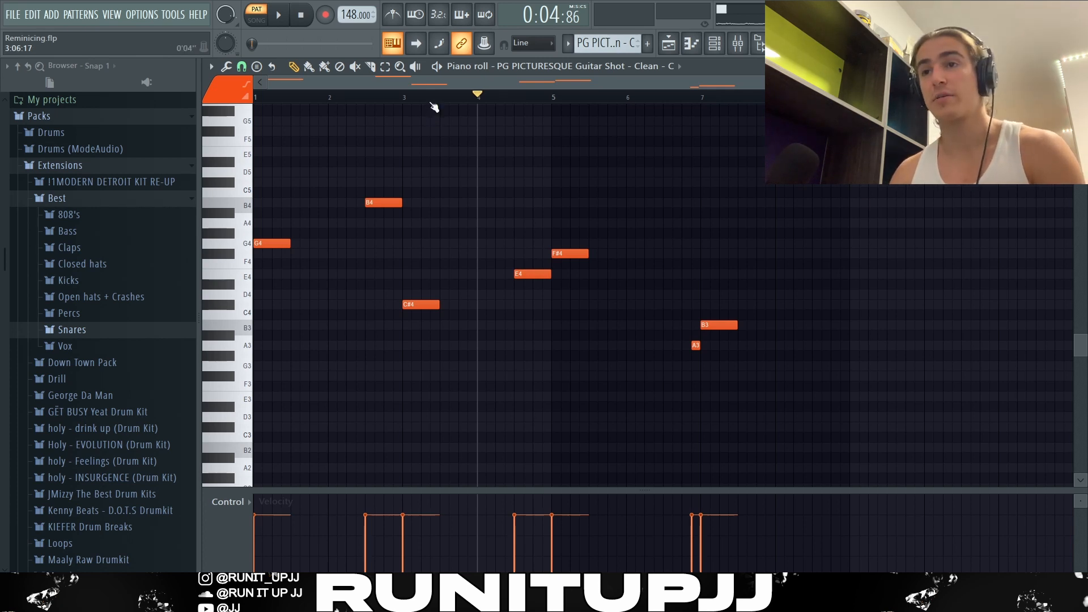
# Play back the clean guitar pattern and close its ValhallaVintageVerb window.
pyautogui.press('space')
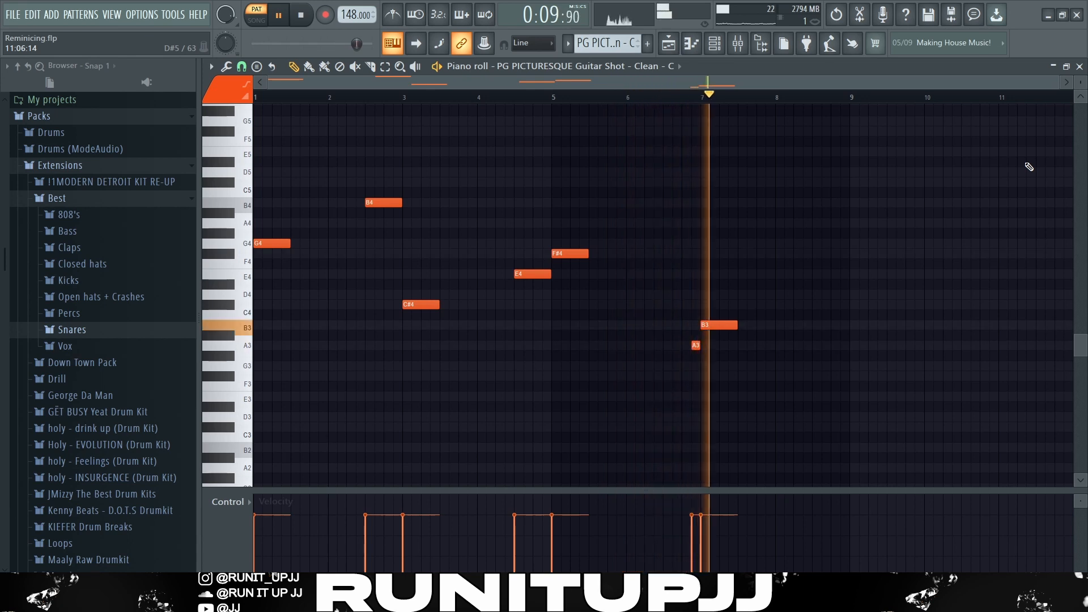
pyautogui.press('space')
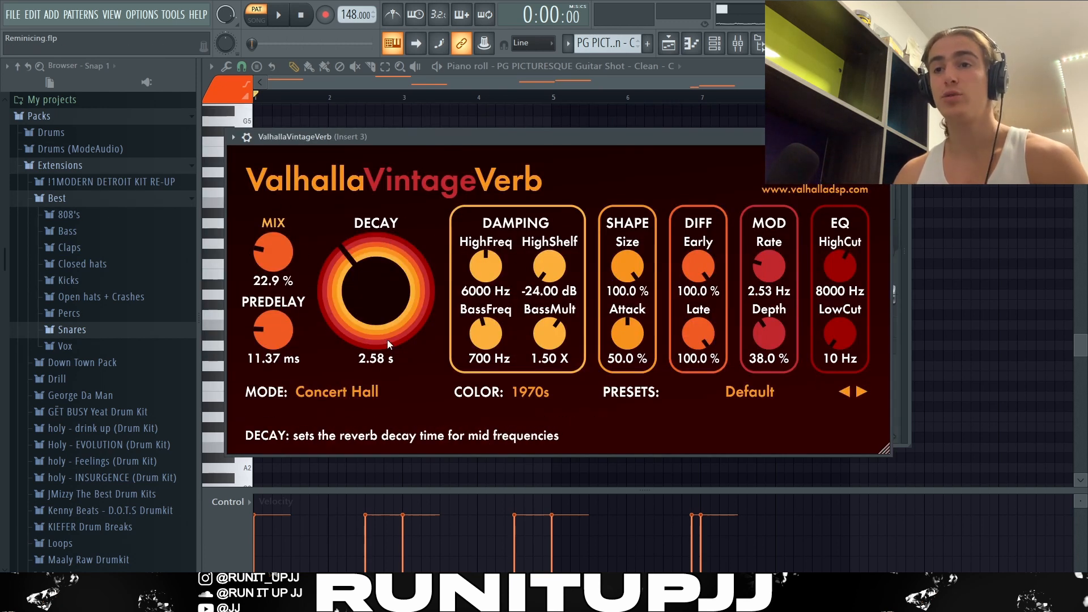
pyautogui.press('Escape')
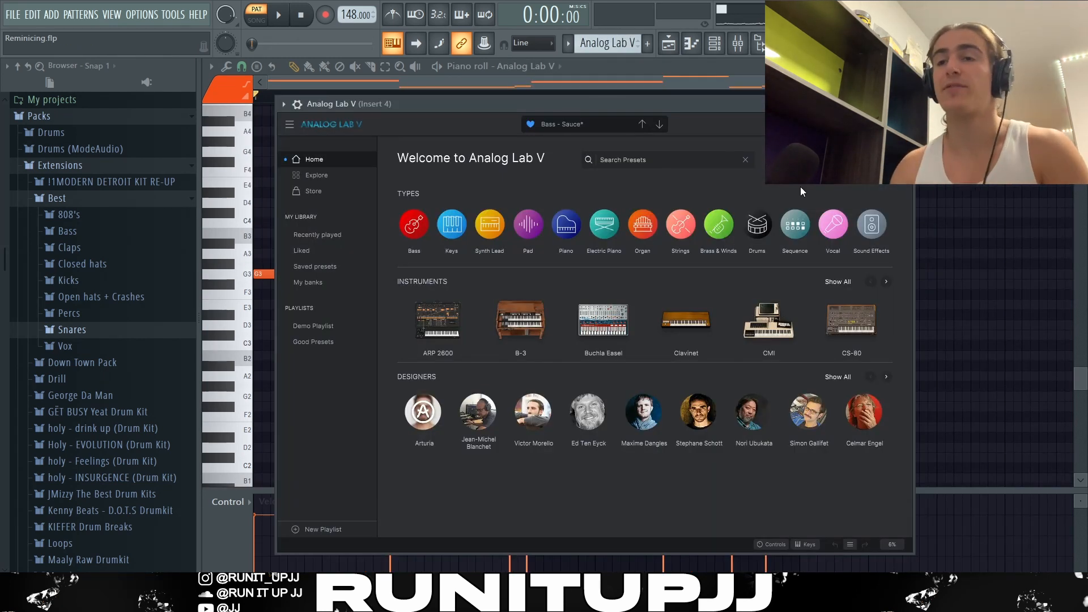
# Close the Analog Lab V window and play back its bass line pattern.
pyautogui.click(308, 282)
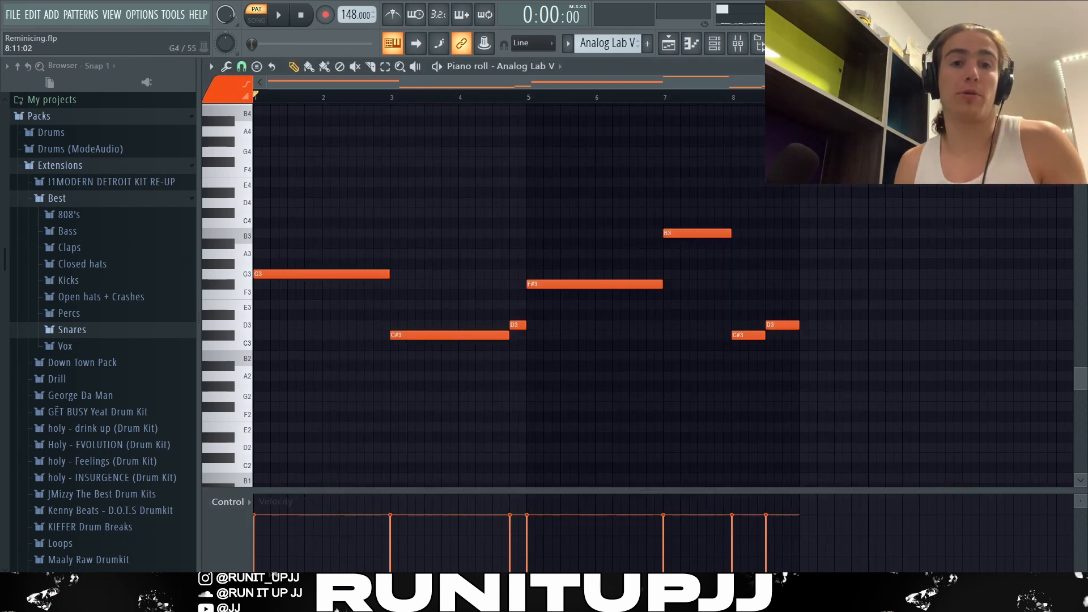
pyautogui.click(516, 326)
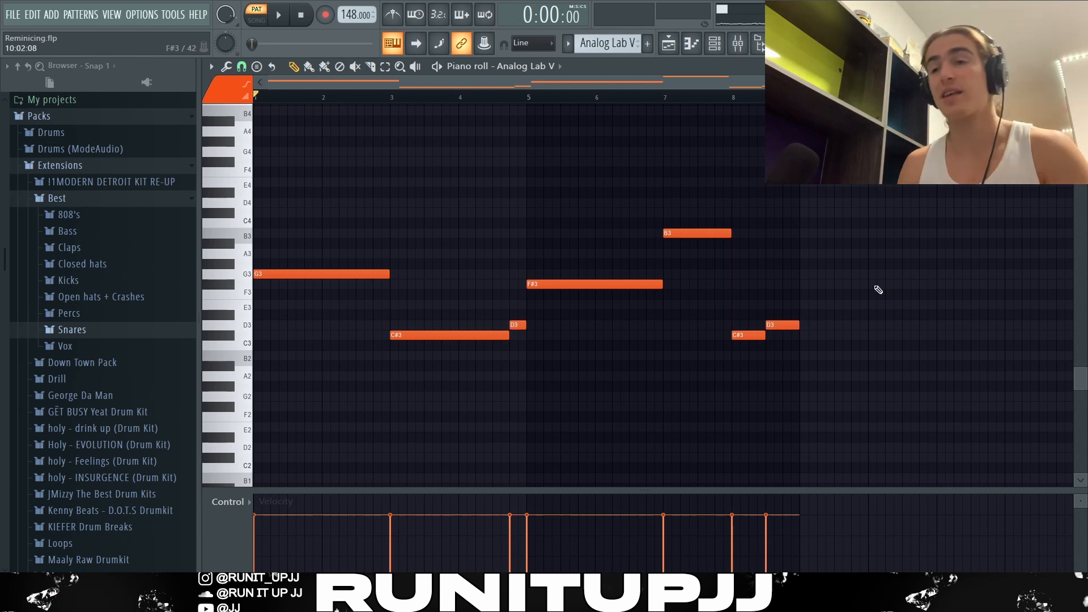
pyautogui.press('space')
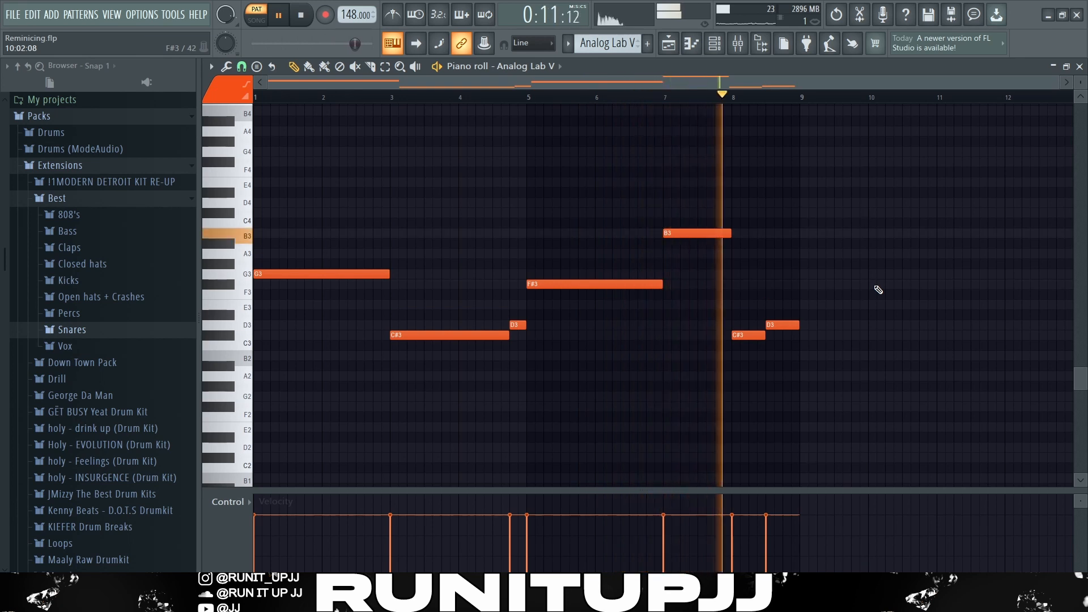
pyautogui.press('space')
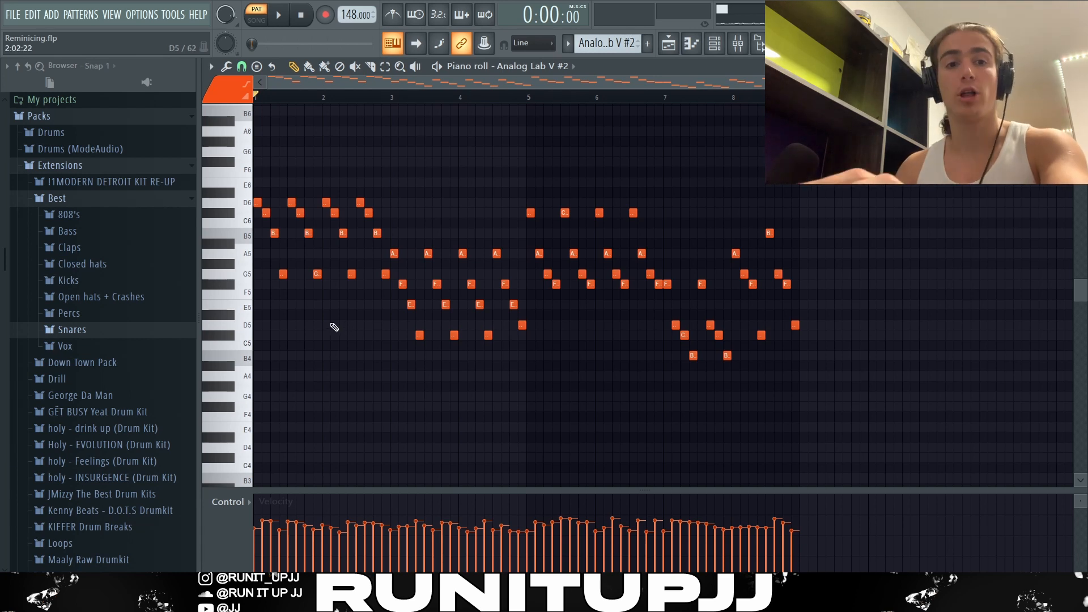
# Highlight the first D6, B5 and G5 notes in bar 1 of the Analog Lab V #2 arpeggio.
pyautogui.scroll(3, 267, 310)
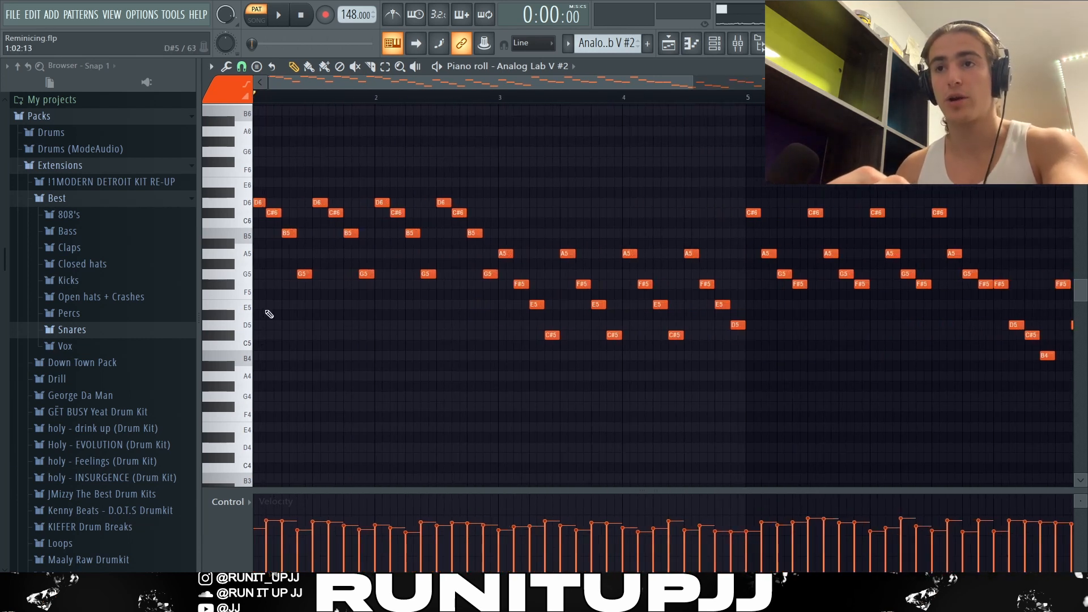
pyautogui.keyDown('ctrl'); pyautogui.keyDown('shift'); pyautogui.click(259, 202); pyautogui.keyUp('shift'); pyautogui.keyUp('ctrl')
pyautogui.keyDown('ctrl'); pyautogui.keyDown('shift'); pyautogui.click(289, 233); pyautogui.keyUp('shift'); pyautogui.keyUp('ctrl')
pyautogui.keyDown('ctrl'); pyautogui.keyDown('shift'); pyautogui.click(306, 273); pyautogui.keyUp('shift'); pyautogui.keyUp('ctrl')
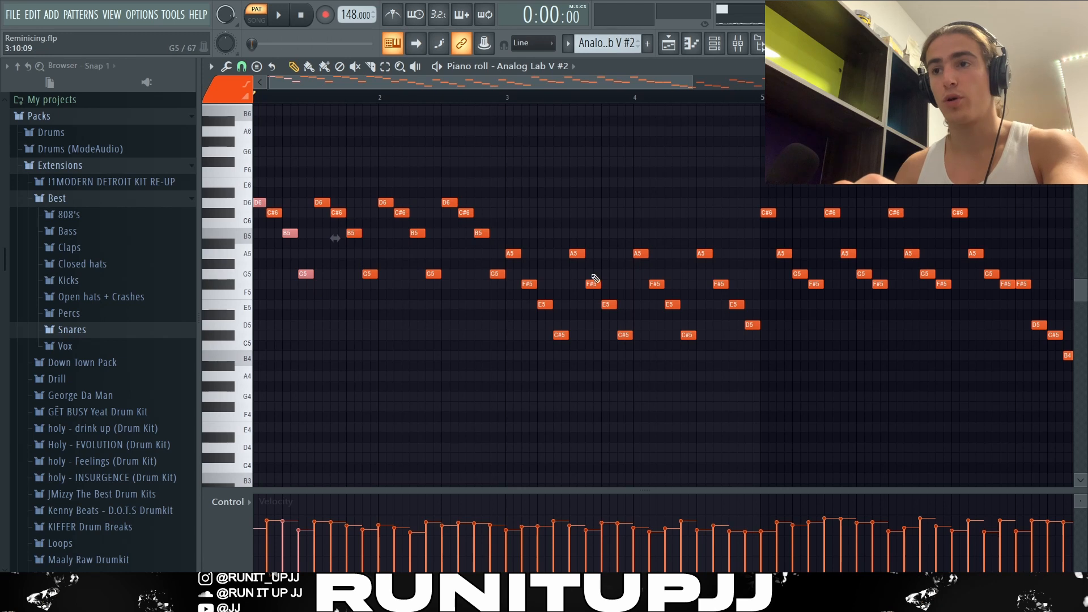
# Add the first A5, E5 and C#5 of bar 3 and C#6, A5 and F#5 of bar 5 to the selection, and deselect everything.
pyautogui.keyDown('ctrl'); pyautogui.keyDown('shift'); pyautogui.click(512, 253); pyautogui.keyUp('shift'); pyautogui.keyUp('ctrl')
pyautogui.keyDown('ctrl'); pyautogui.keyDown('shift'); pyautogui.click(542, 304); pyautogui.keyUp('shift'); pyautogui.keyUp('ctrl')
pyautogui.keyDown('ctrl'); pyautogui.keyDown('shift'); pyautogui.click(559, 335); pyautogui.keyUp('shift'); pyautogui.keyUp('ctrl')
pyautogui.keyDown('ctrl'); pyautogui.keyDown('shift'); pyautogui.click(766, 212); pyautogui.keyUp('shift'); pyautogui.keyUp('ctrl')
pyautogui.keyDown('ctrl'); pyautogui.keyDown('shift'); pyautogui.click(782, 253); pyautogui.keyUp('shift'); pyautogui.keyUp('ctrl')
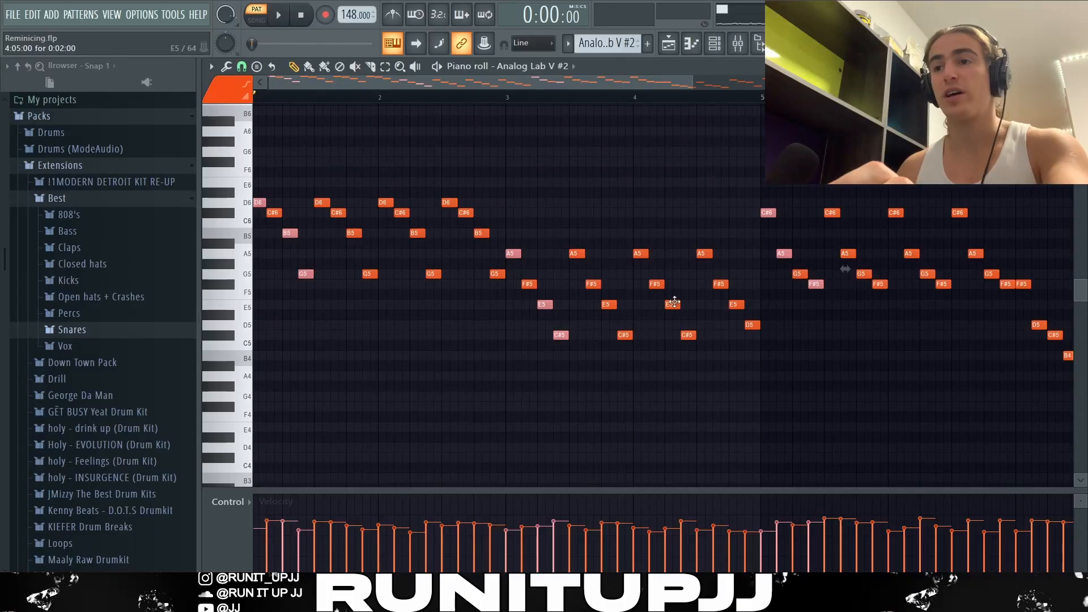
pyautogui.keyDown('ctrl'); pyautogui.click(411, 178); pyautogui.keyUp('ctrl')
pyautogui.scroll(-3, 410, 178)
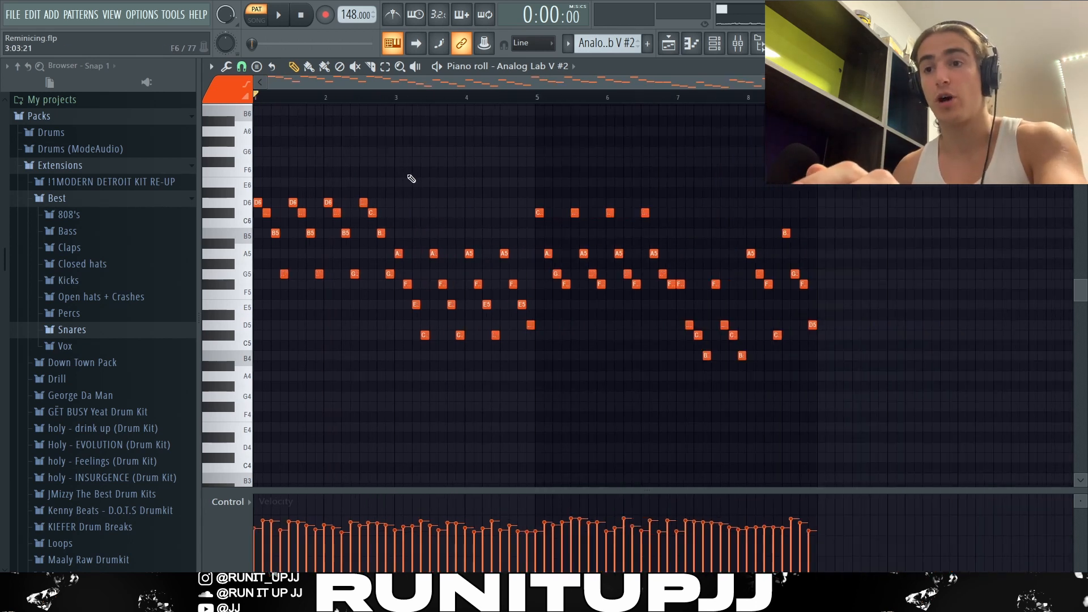
# Show the randomizer for the Analog Lab V #2 arpeggio, close it without accepting, and play back the pattern.
pyautogui.hotkey('alt', 'r')
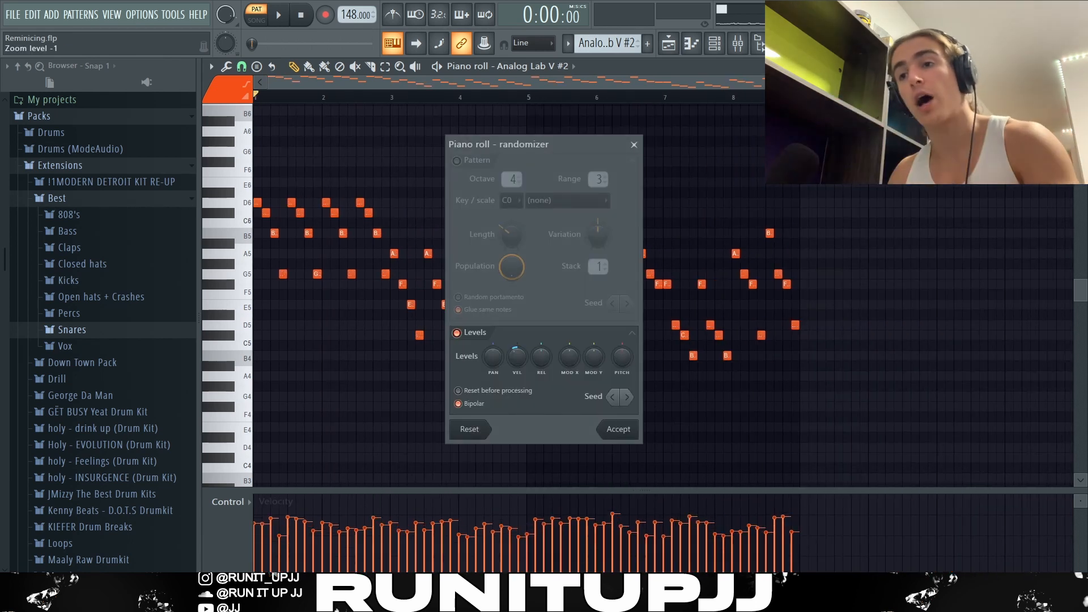
pyautogui.click(634, 145)
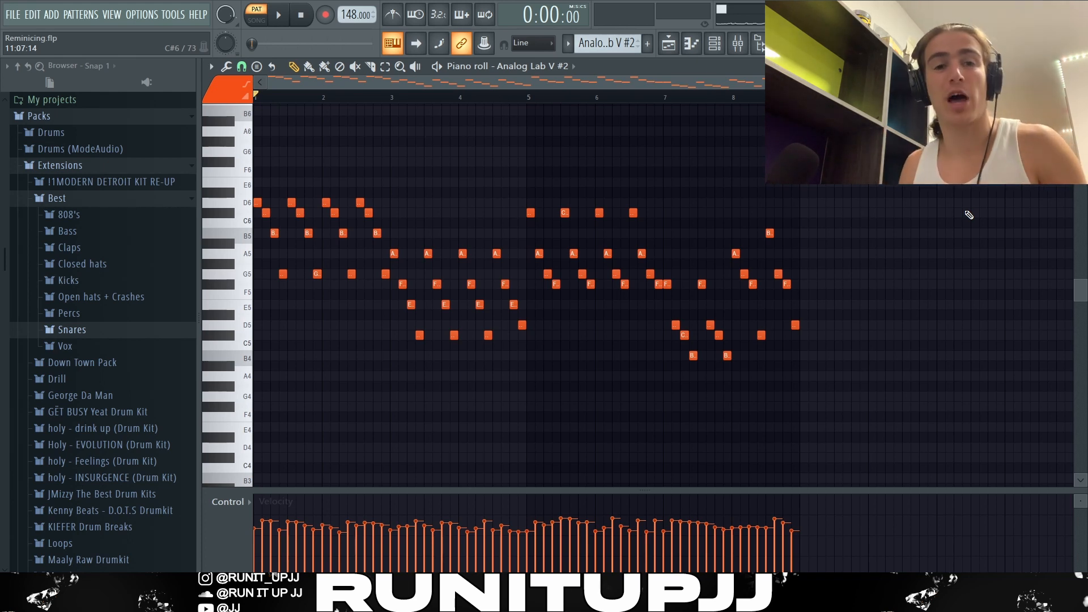
pyautogui.press('space')
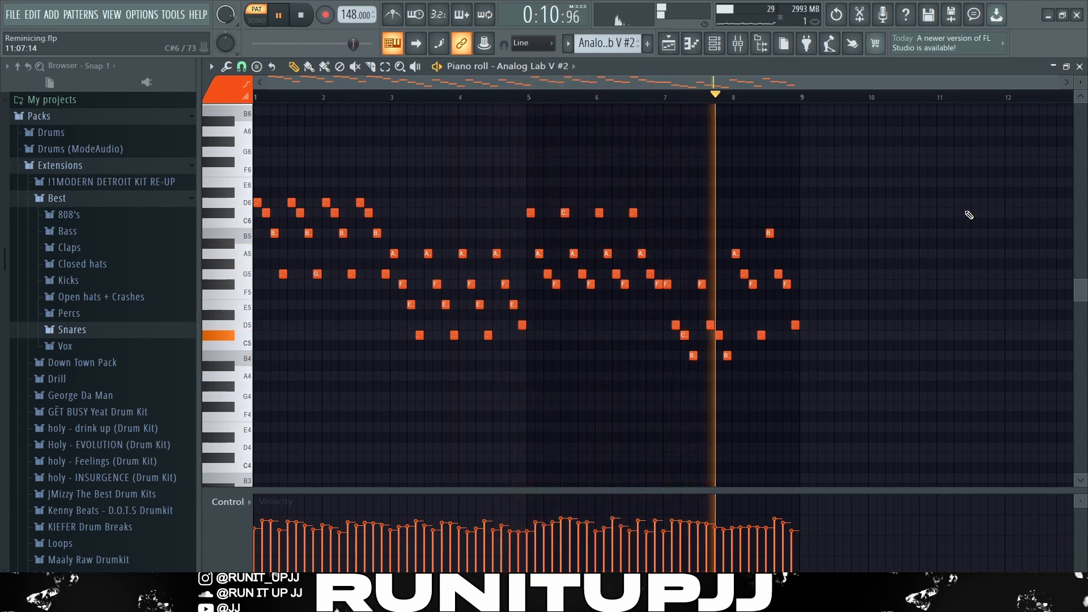
pyautogui.press('space')
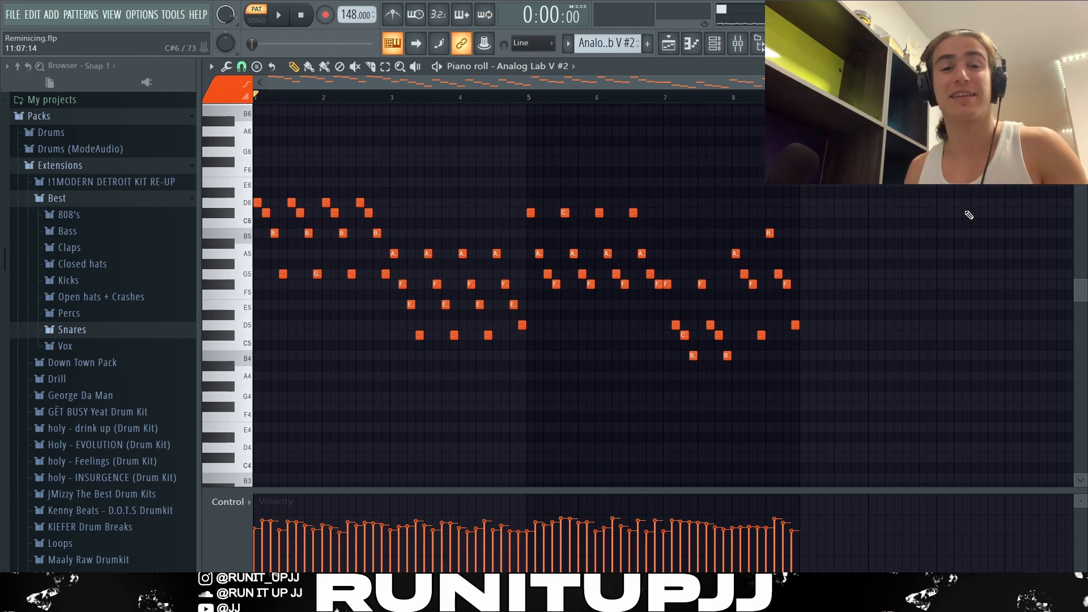
# Switch to the playlist and play the five melody tracks together from bar 81.
pyautogui.press('F9')
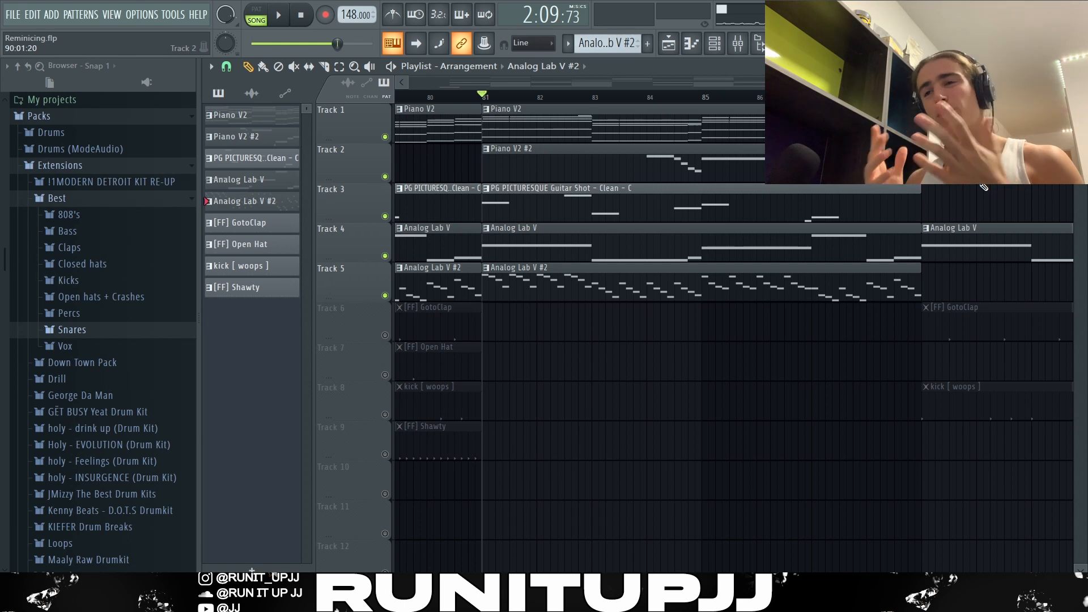
pyautogui.press('space')
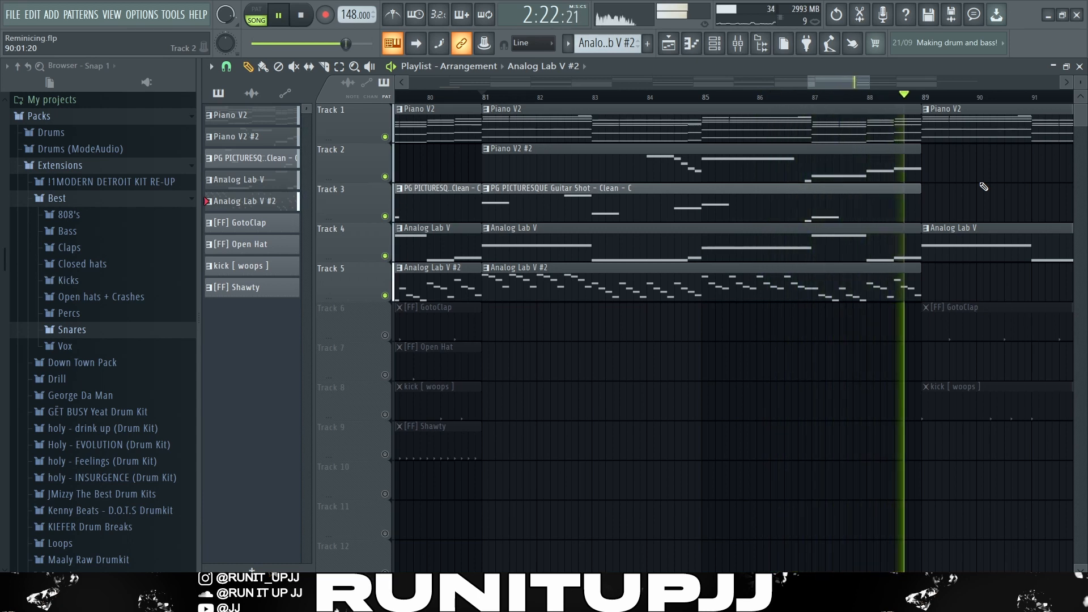
pyautogui.press('space')
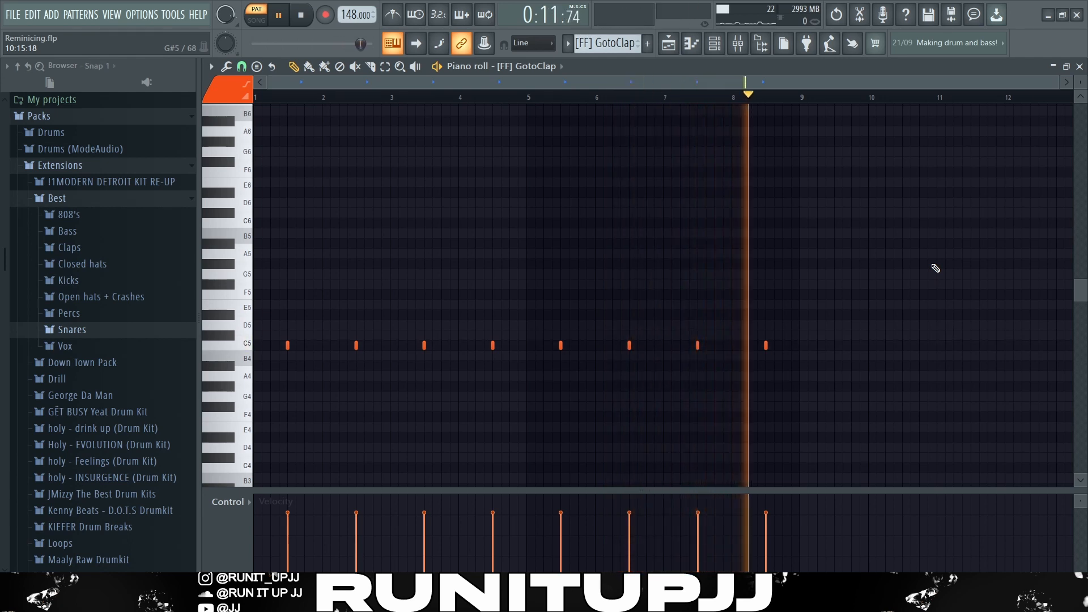
# Play back the [FF] GotoClap pattern and the [FF] Open Hat pattern in the piano roll.
pyautogui.press('space')
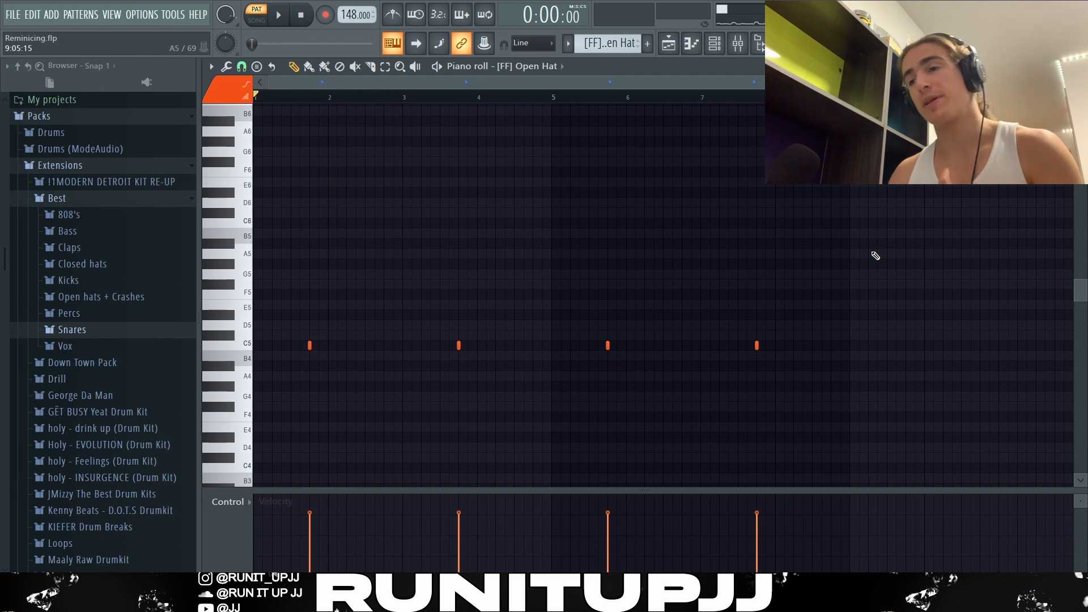
pyautogui.press('space')
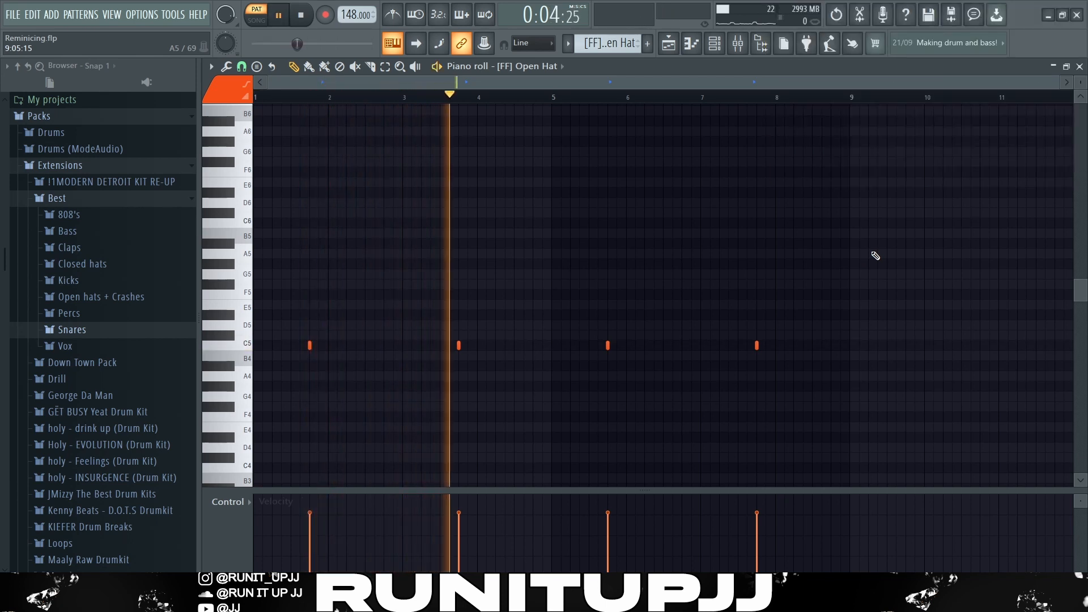
pyautogui.press('space')
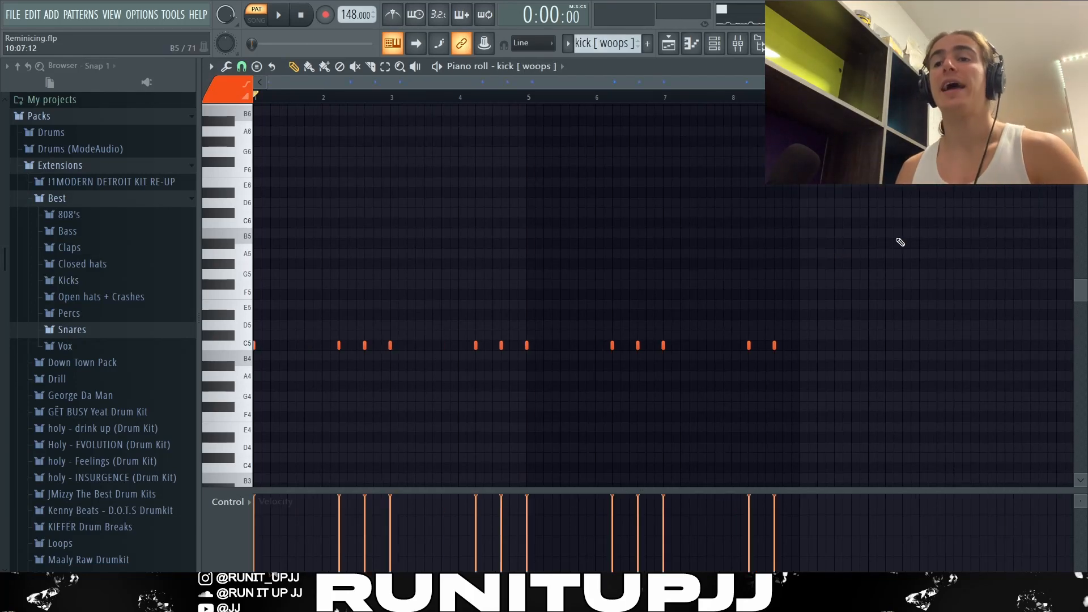
# Highlight all notes of the kick [ woops ] pattern, deselect them and play back the pattern.
pyautogui.hotkey('ctrl', 'a')
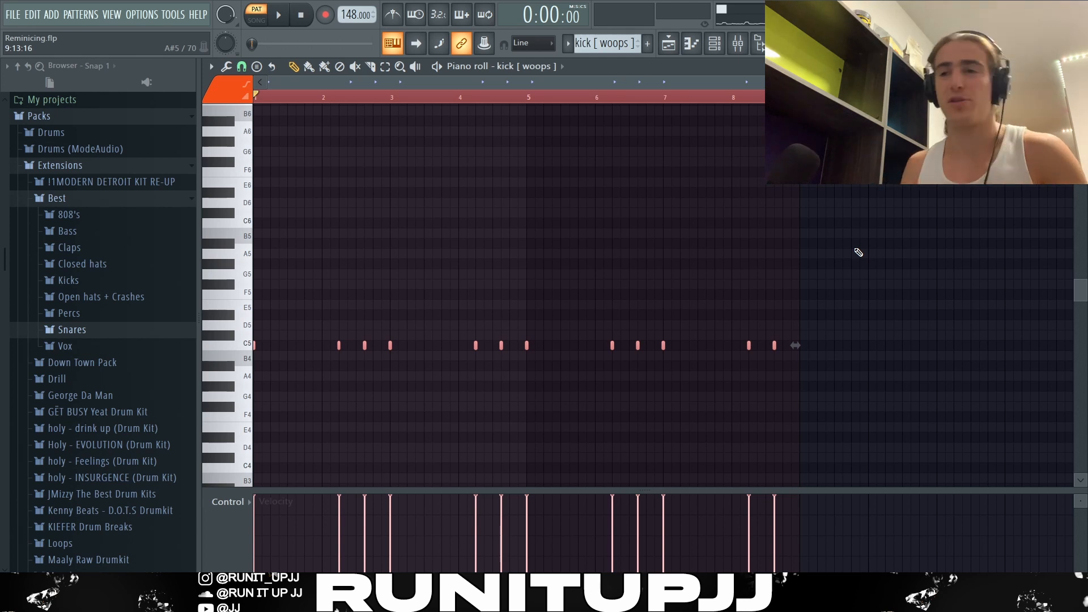
pyautogui.hotkey('ctrl', 'd')
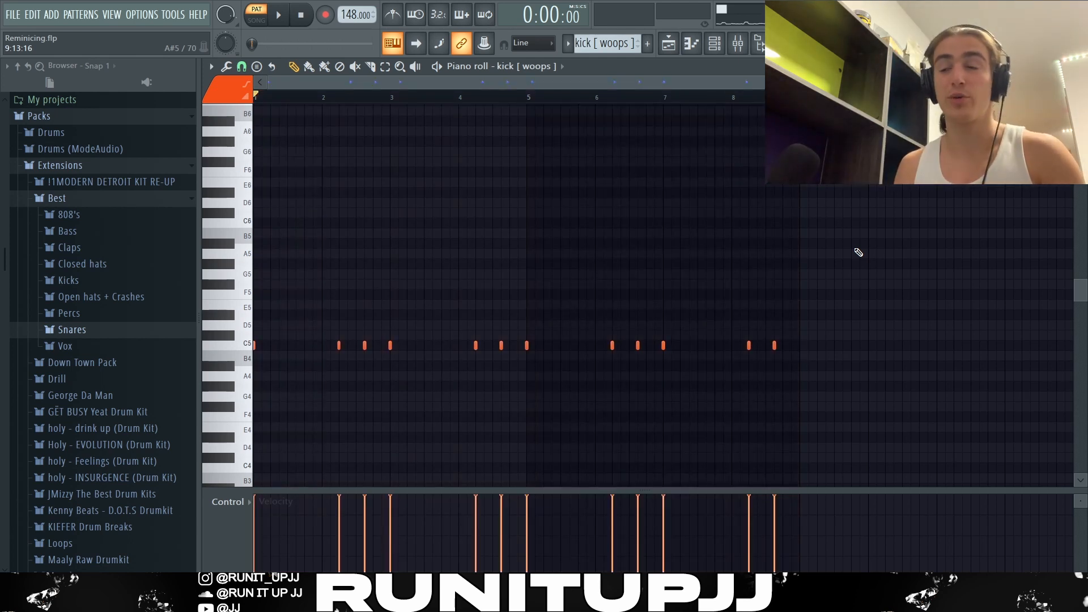
pyautogui.press('space')
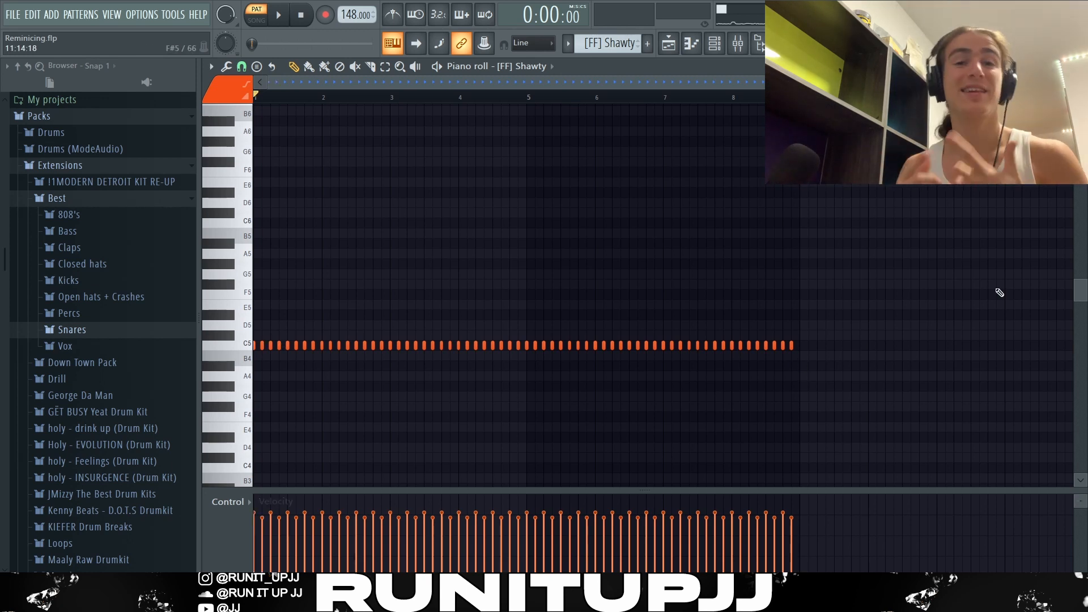
# Play back the [FF] Shawty pattern and the four drum tracks together in the playlist from bar 97.
pyautogui.press('space')
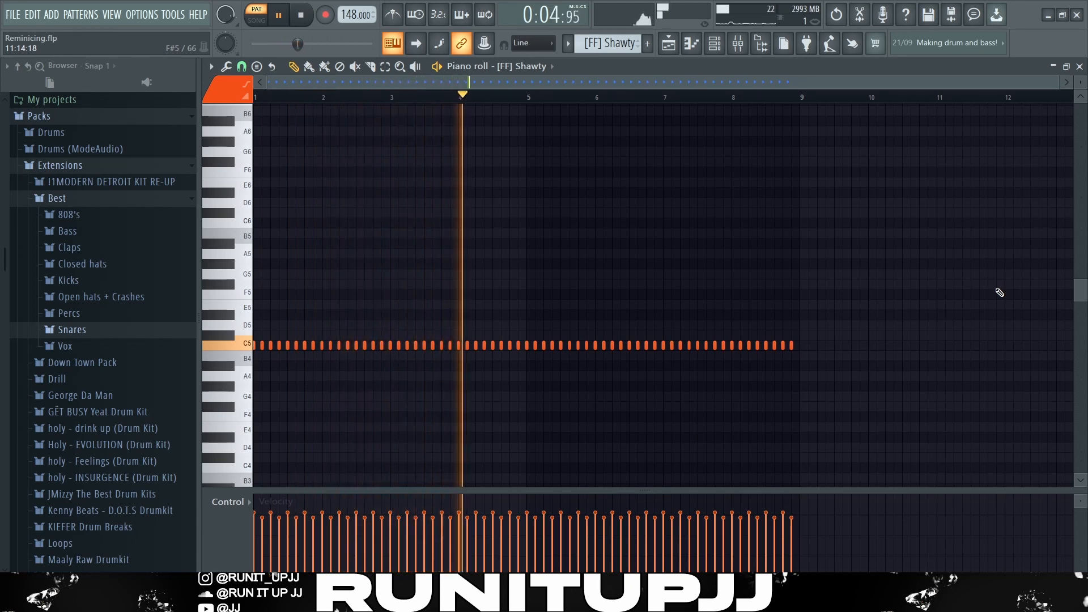
pyautogui.press('space')
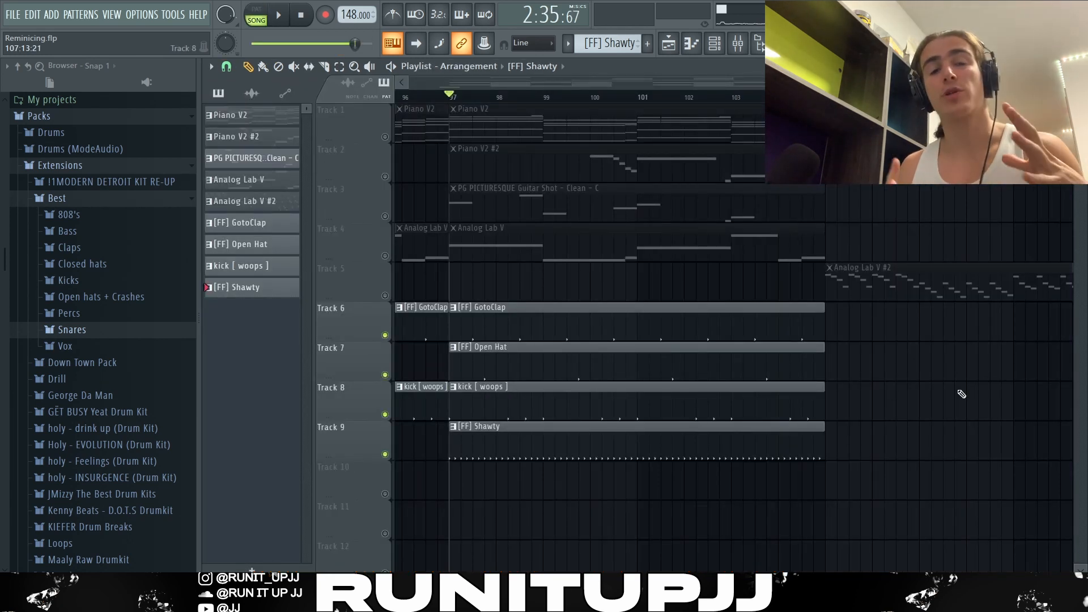
pyautogui.press('space')
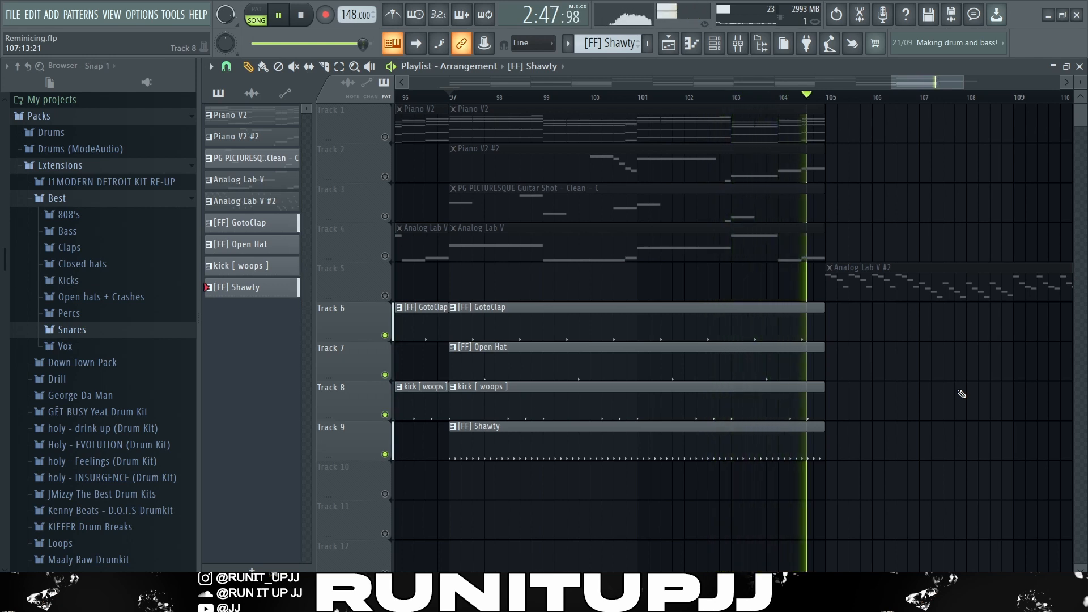
pyautogui.press('space')
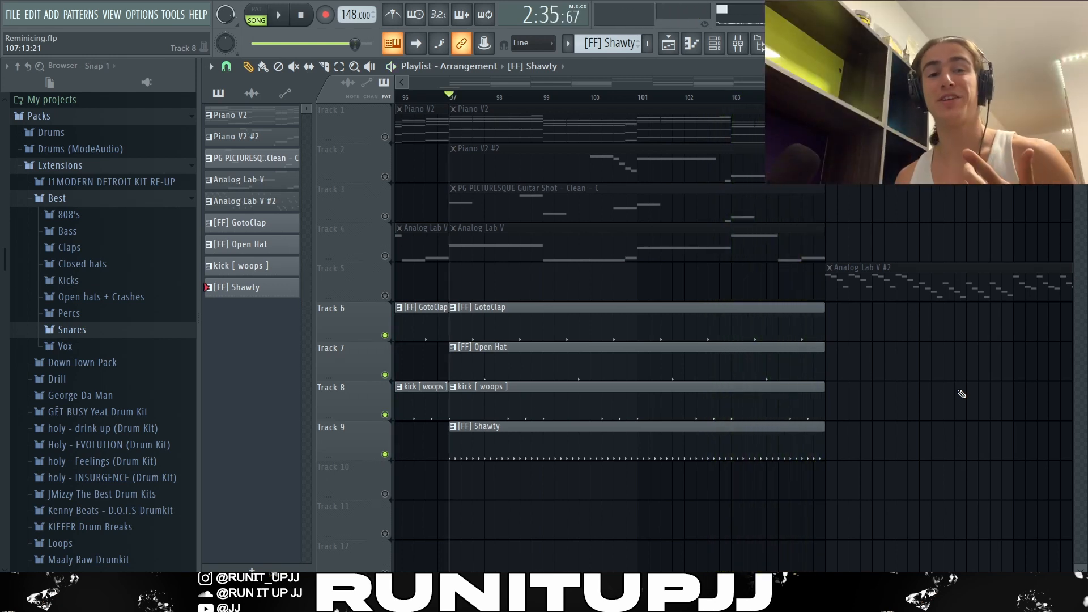